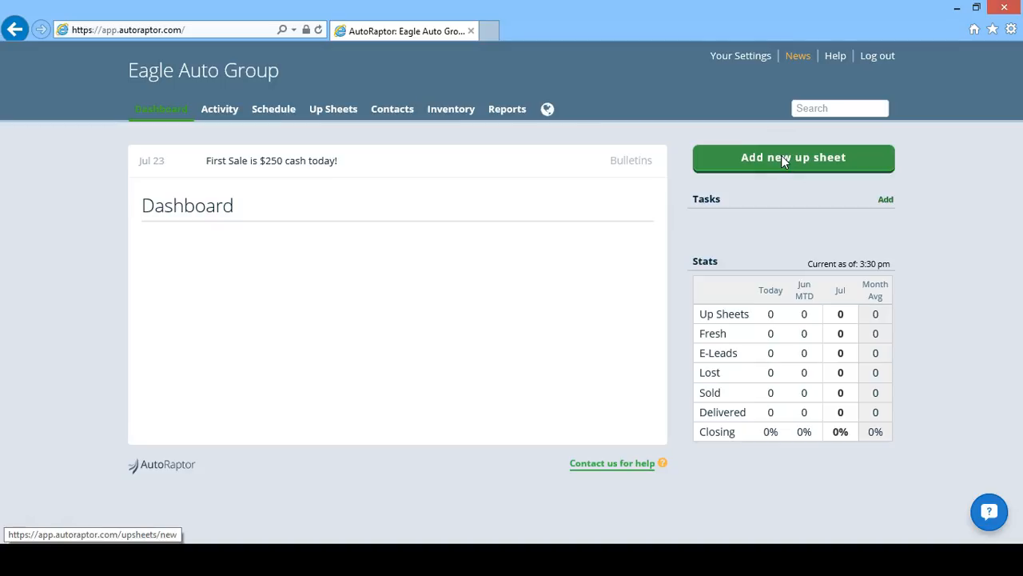
- Go to the Up Sheets list and start adding a new up sheet
click(342, 112)
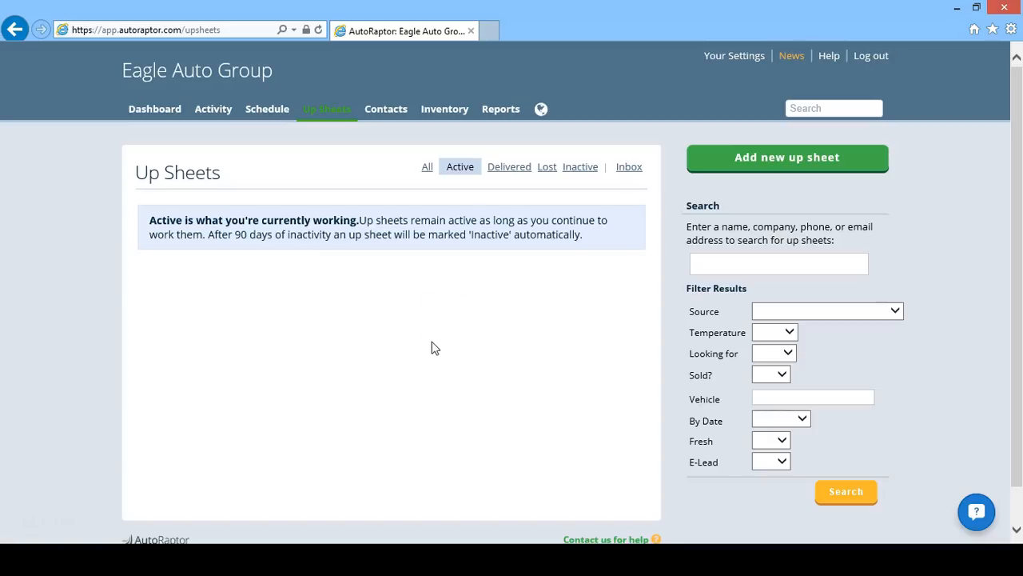
click(729, 166)
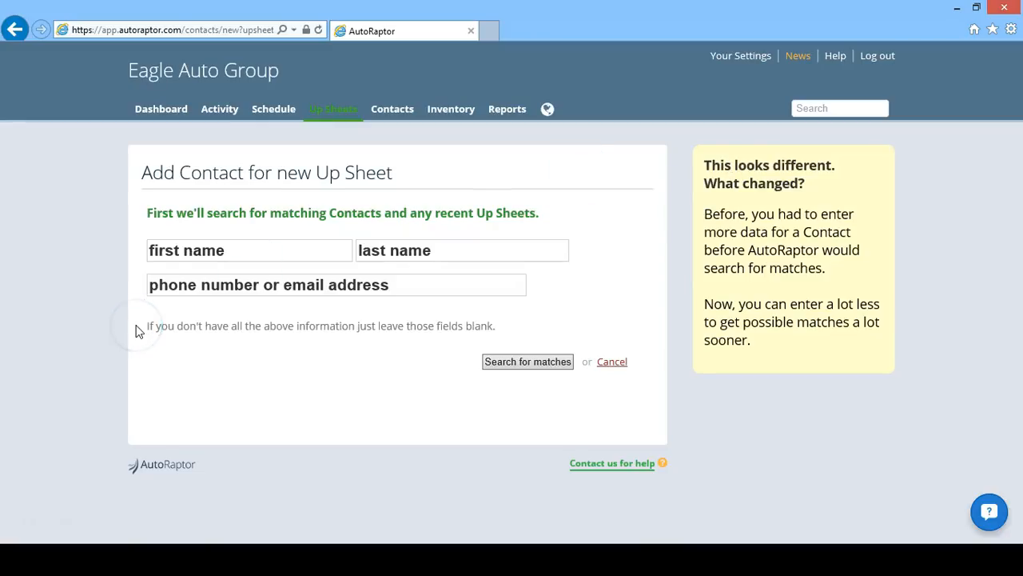
- Enter the customer's first name, last name and phone number, then search for matching contacts
click(220, 253)
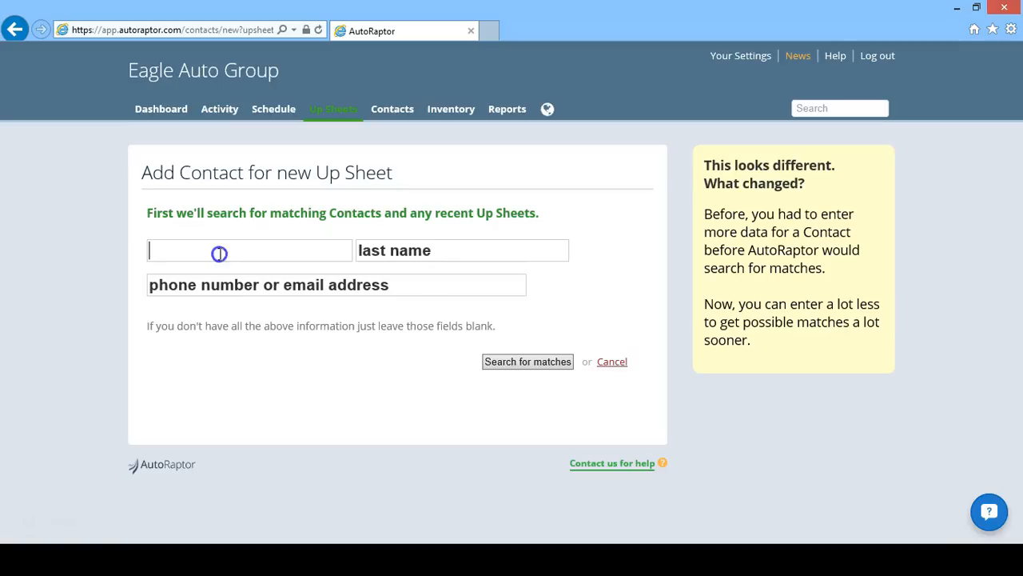
key(Tab)
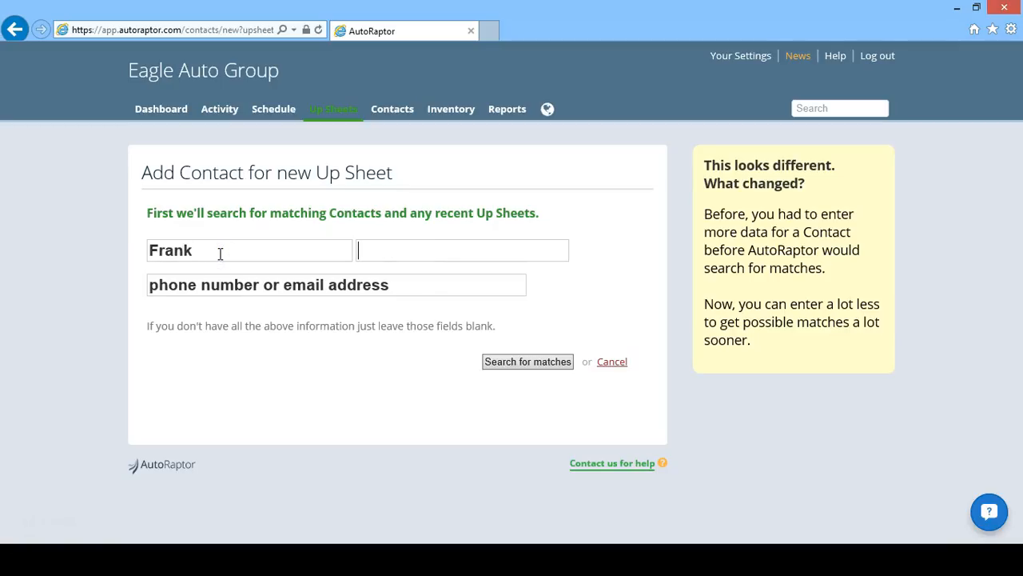
key(Tab)
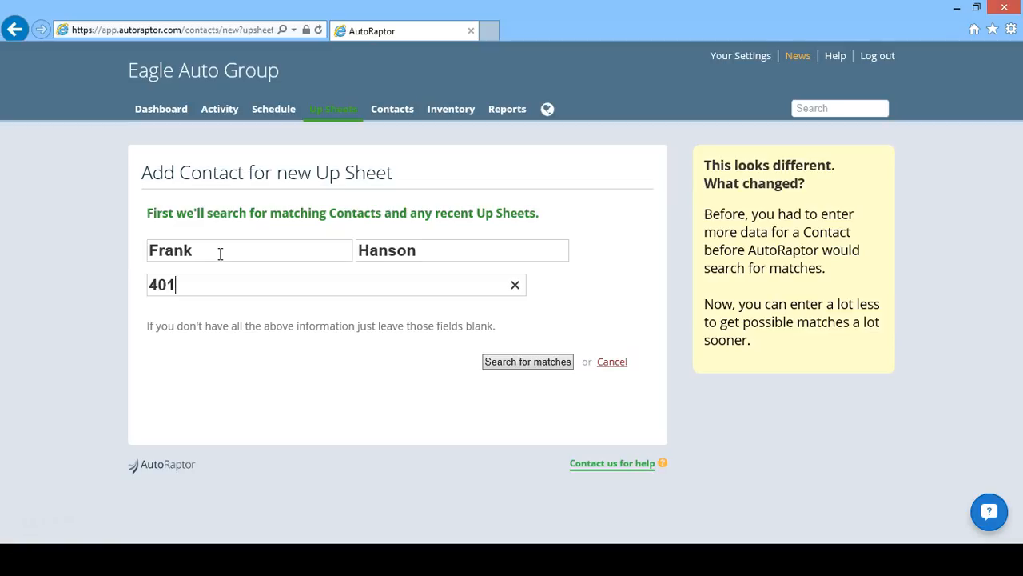
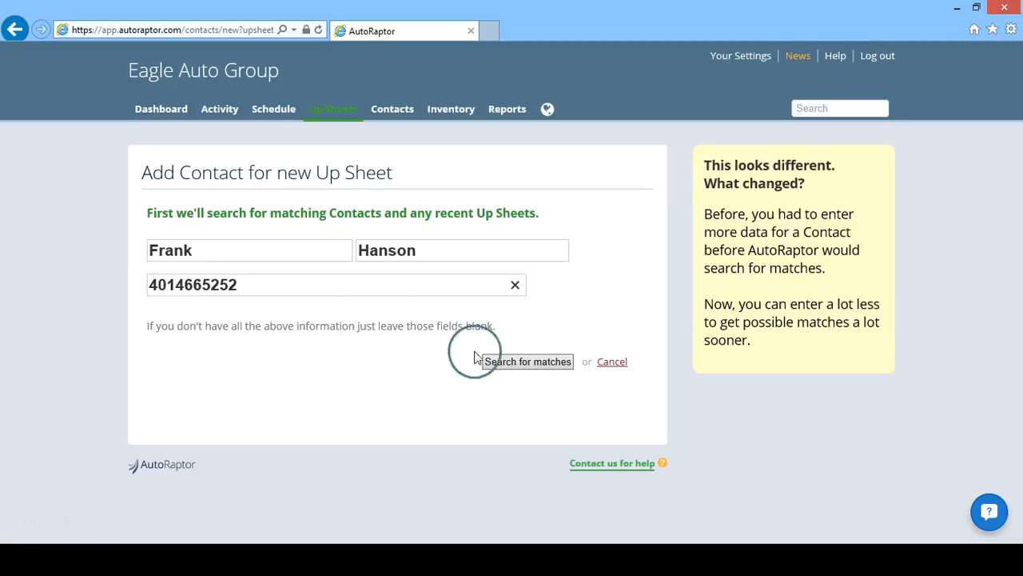
click(503, 365)
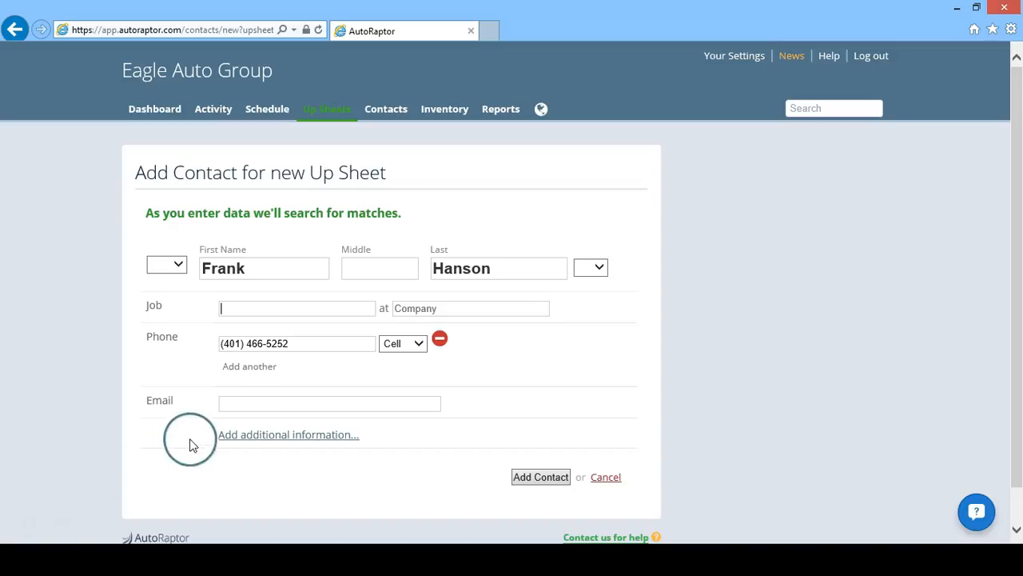
- Show the extra contact fields, set job Teacher at Providence Schools, and enter the contact's email
click(249, 444)
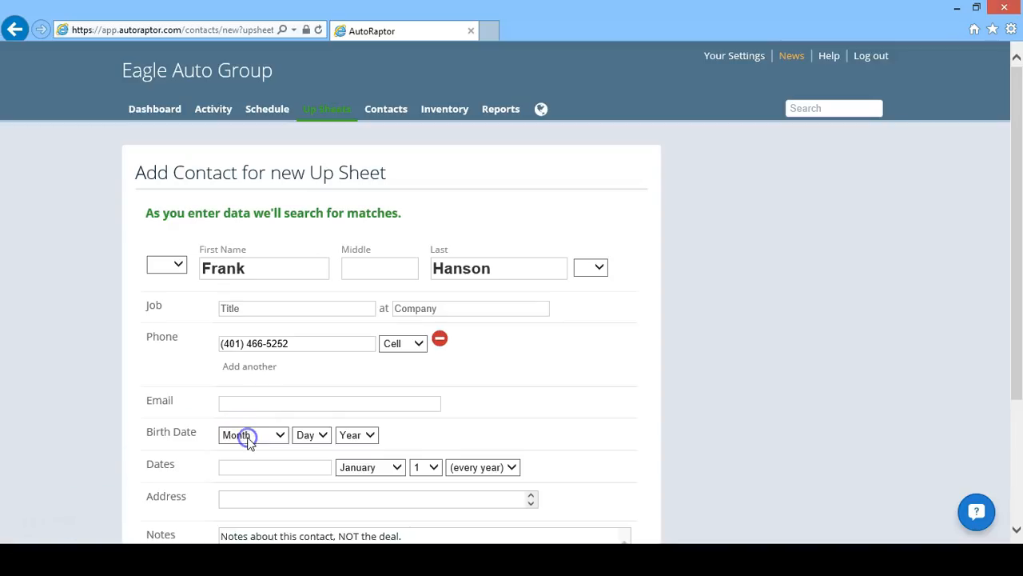
drag(1014, 130, 1020, 186)
drag(1021, 197, 1021, 200)
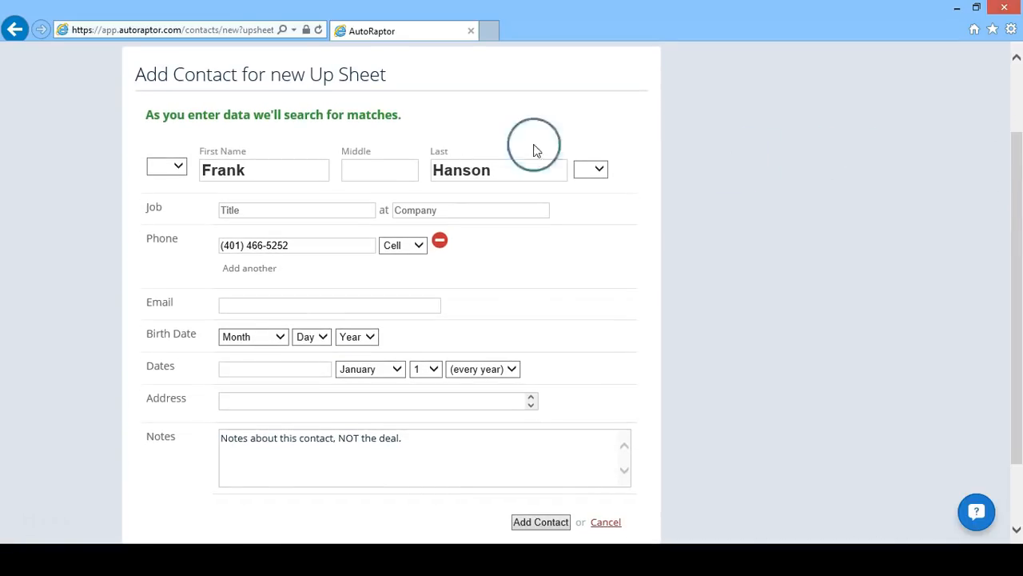
click(340, 205)
text(Teacher)
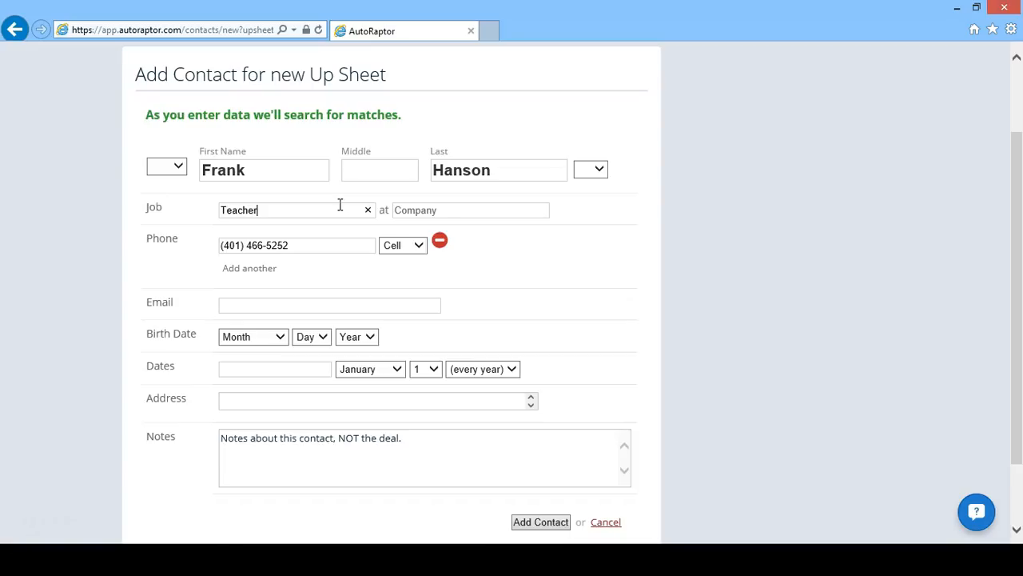
key(Tab)
text(Providence Schools)
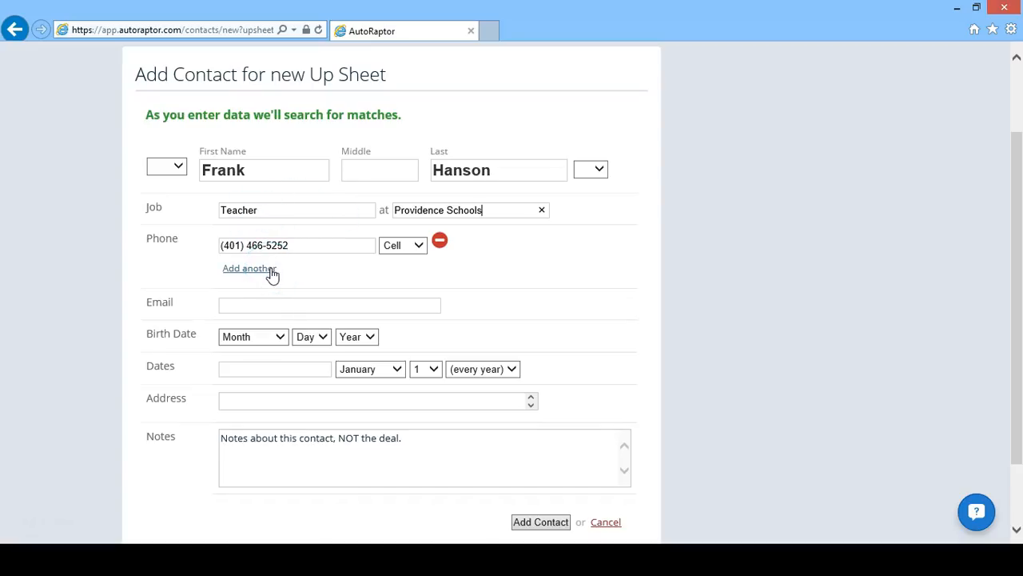
click(270, 304)
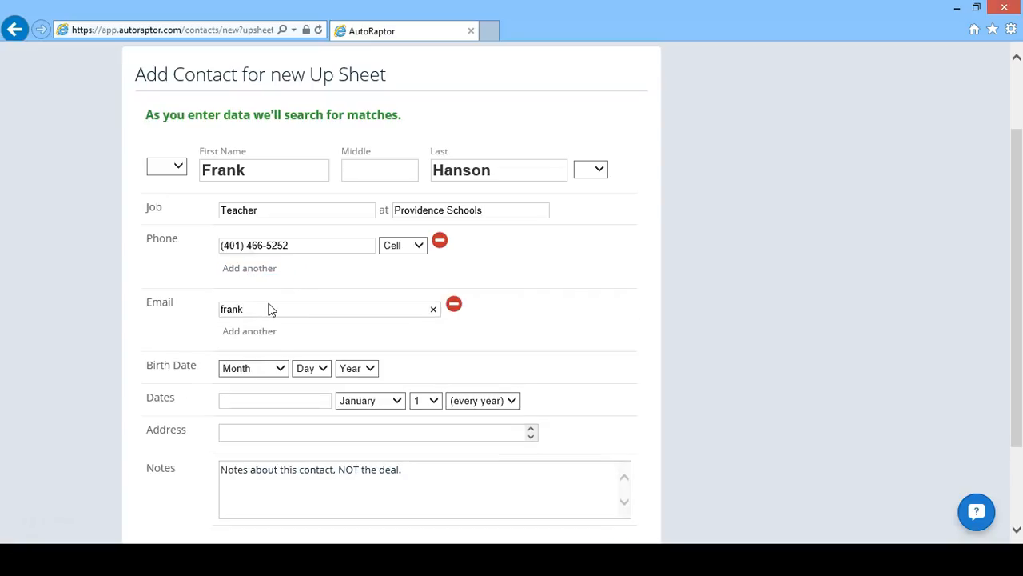
- Set the contact's birth date to August 8, leaving the year blank
click(270, 373)
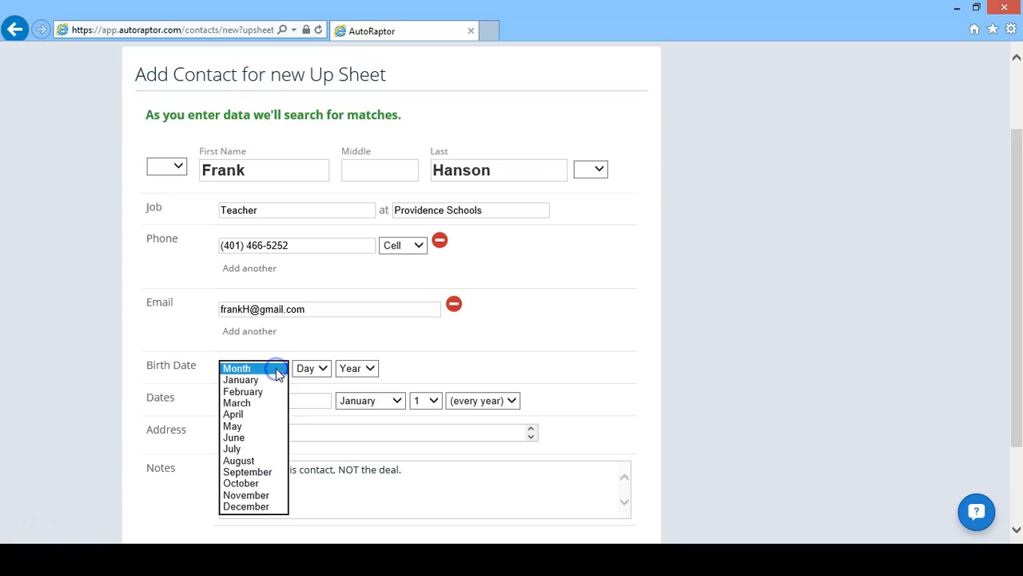
click(254, 461)
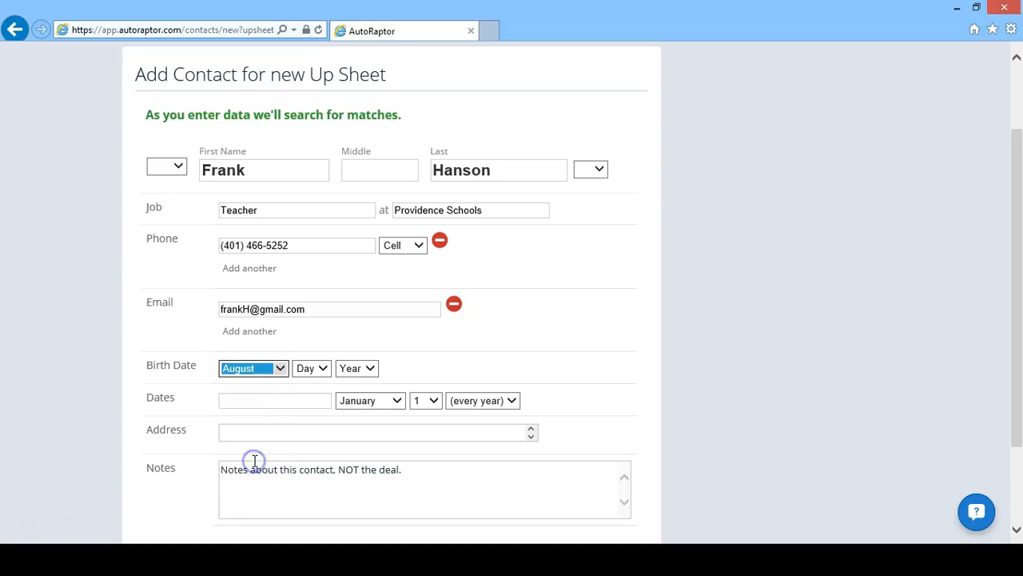
click(307, 372)
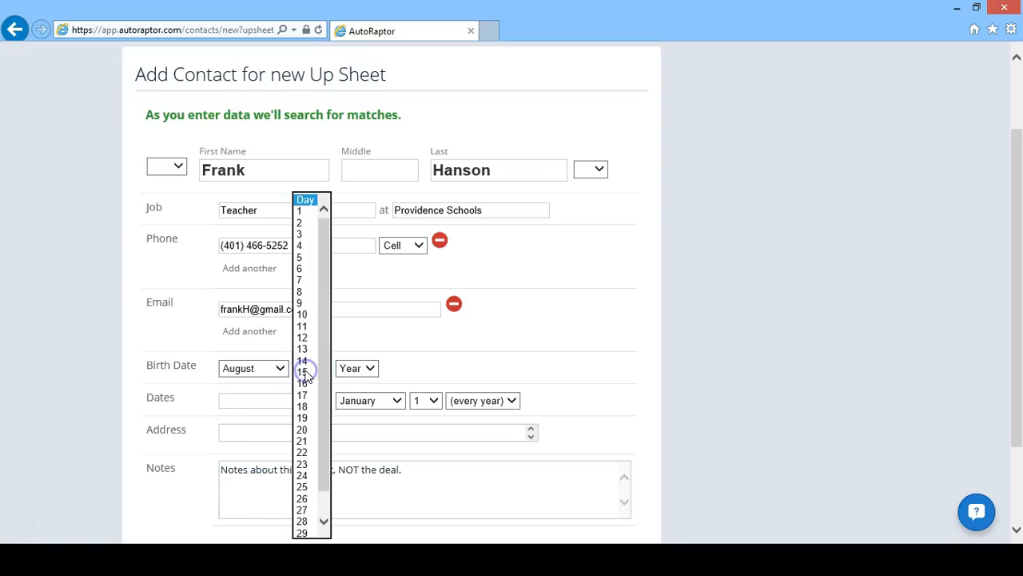
click(302, 291)
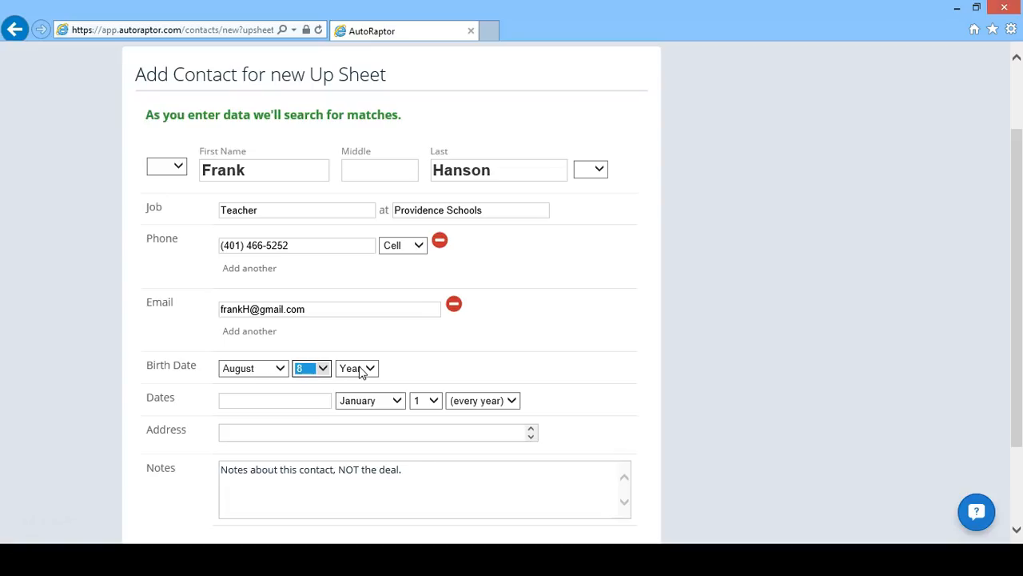
click(304, 401)
- Enter the contact's home street, city, RI - Rhode Island state and corrected zip code
click(347, 431)
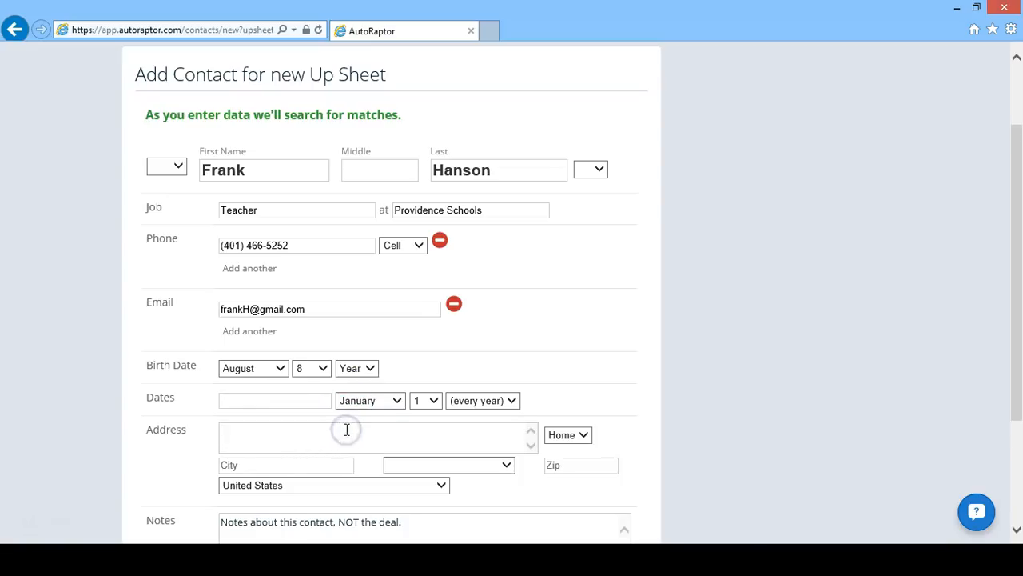
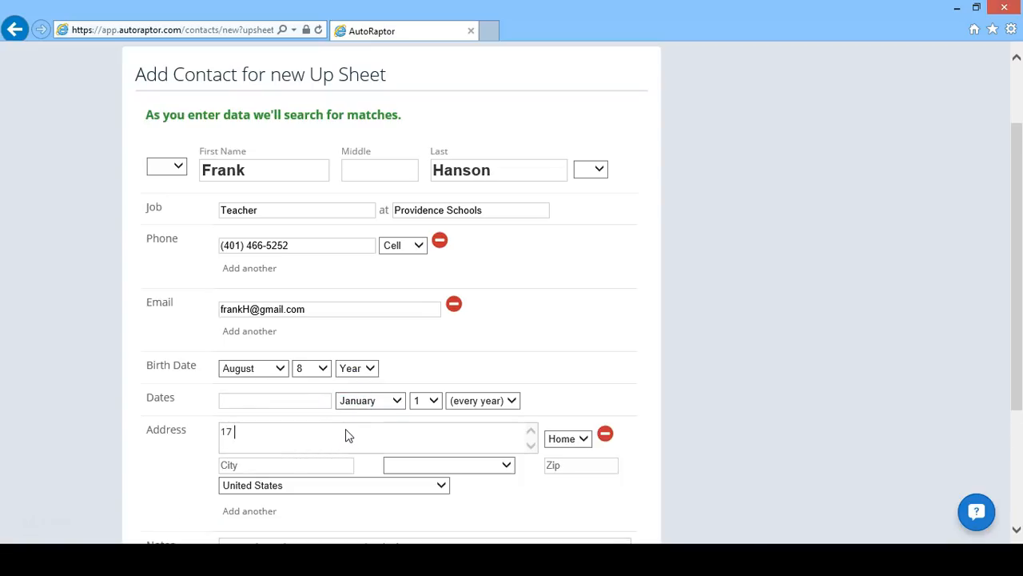
key(Tab)
key(Tab)
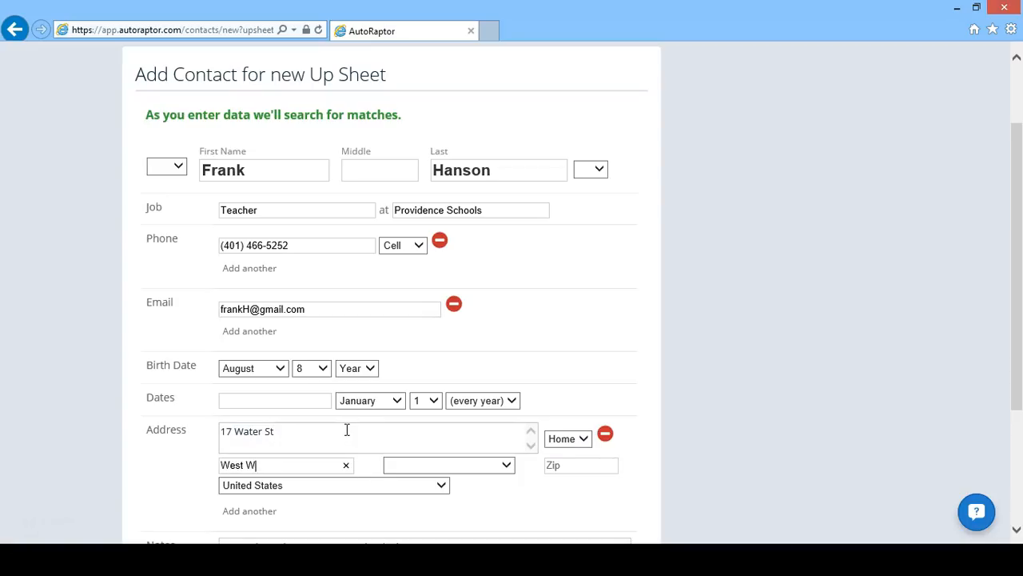
key(Tab)
key(Tab)
drag(1018, 251, 1021, 354)
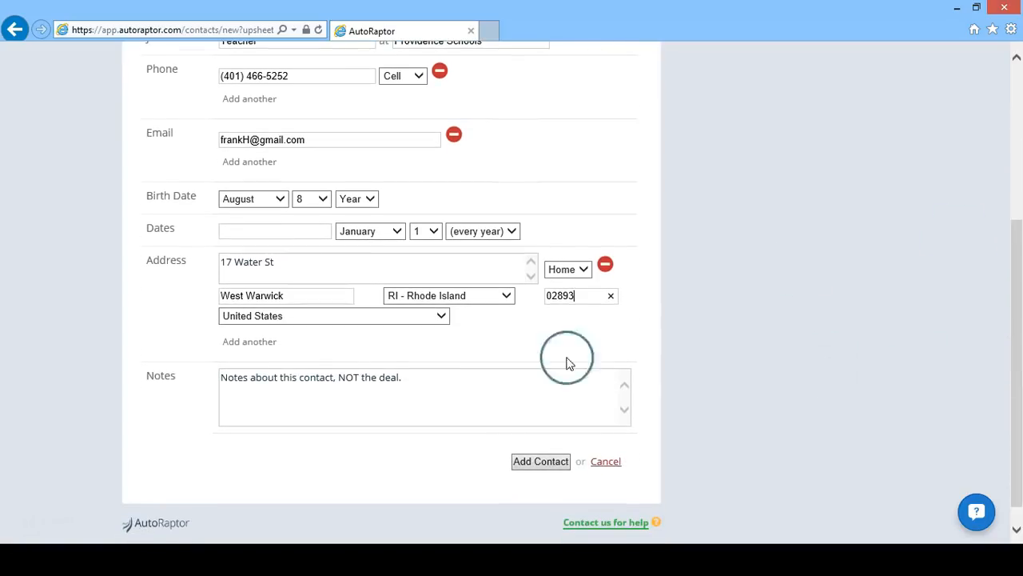
- Add the note 'Huge Red Sox fans' and save the contact as a new up sheet
click(377, 393)
text(Huge Red Sox fans)
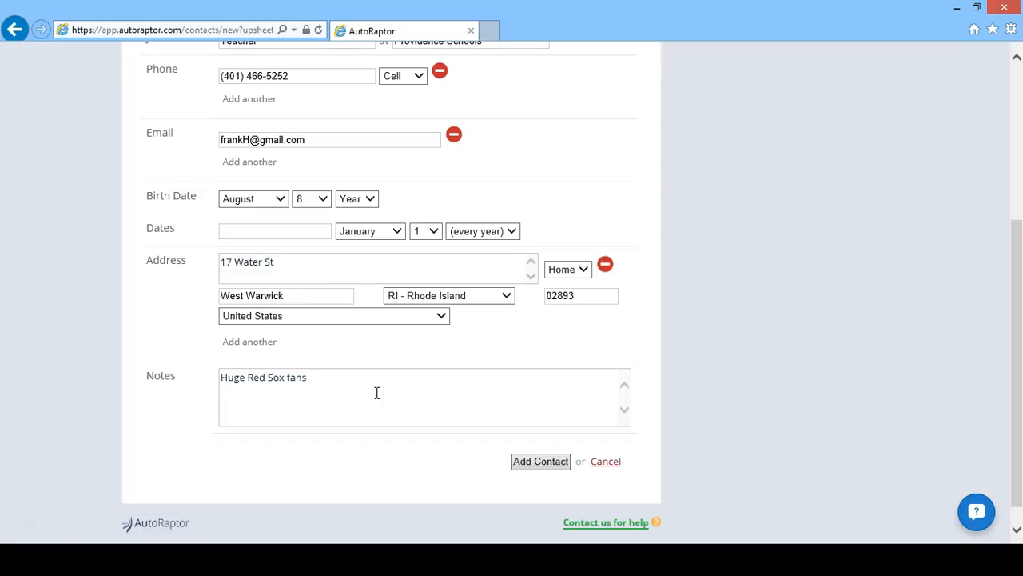
click(551, 466)
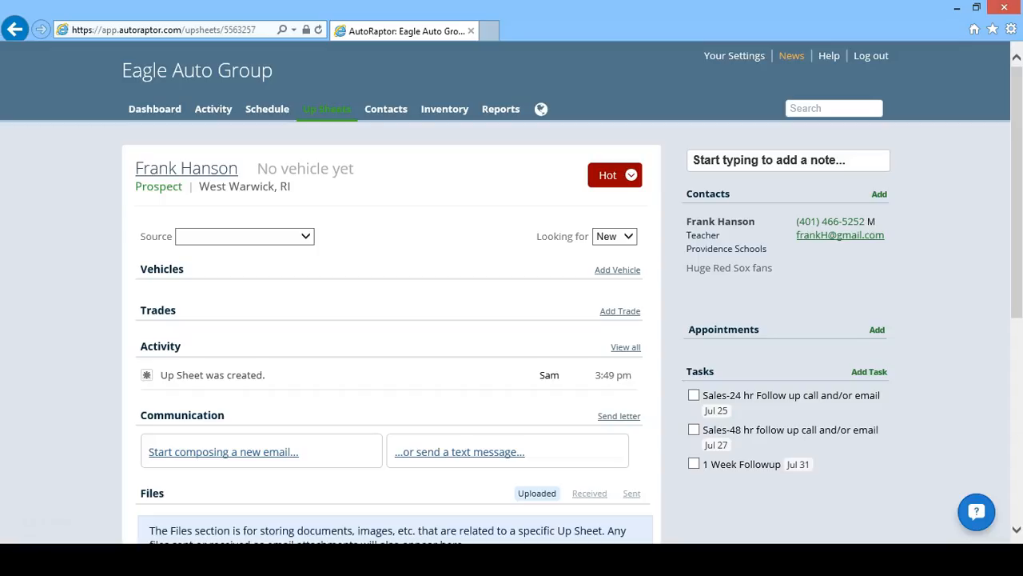
- Choose AutoMarket under Print Media as the up sheet's lead source
click(306, 238)
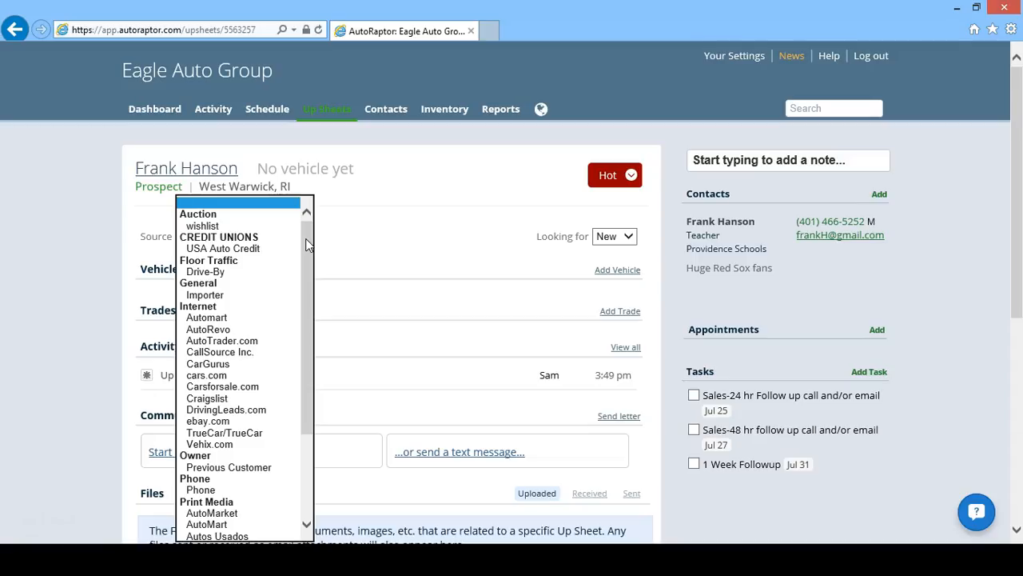
drag(309, 243, 289, 337)
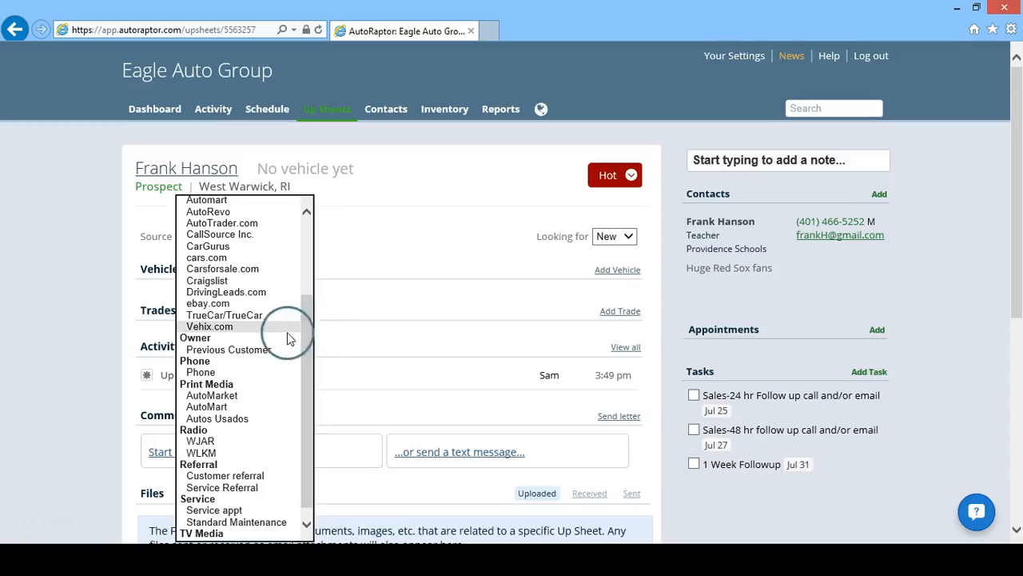
click(232, 399)
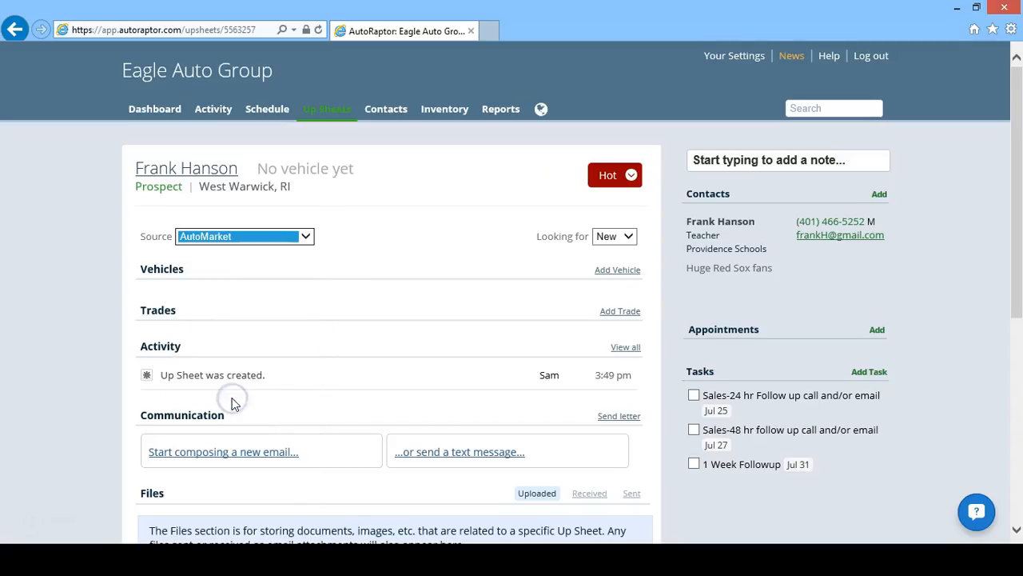
click(360, 238)
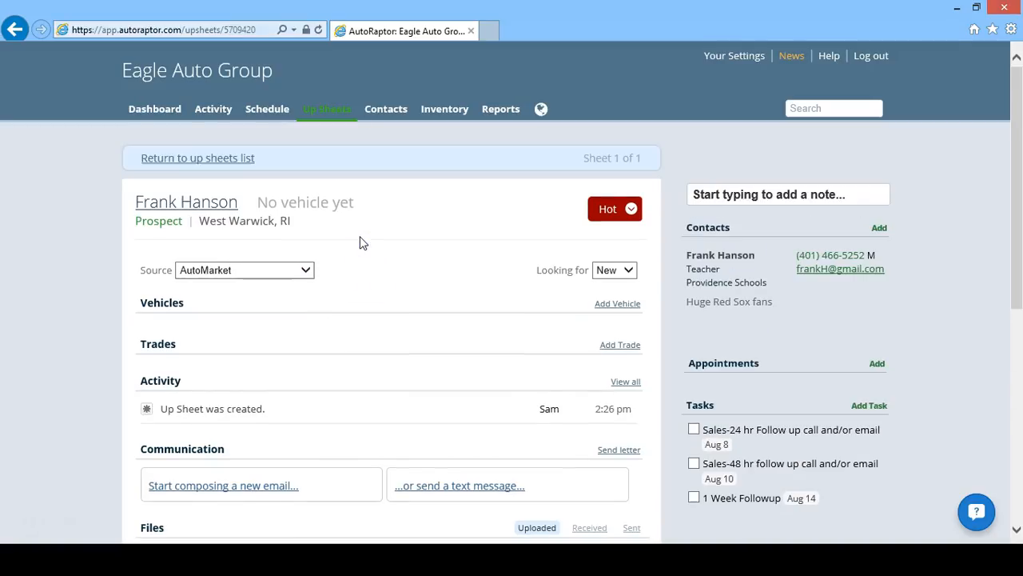
- Search inventory for '2013 Volkswagen' and add the 2013 Jetta SportWagen, stock 630725
click(616, 306)
click(613, 312)
click(466, 354)
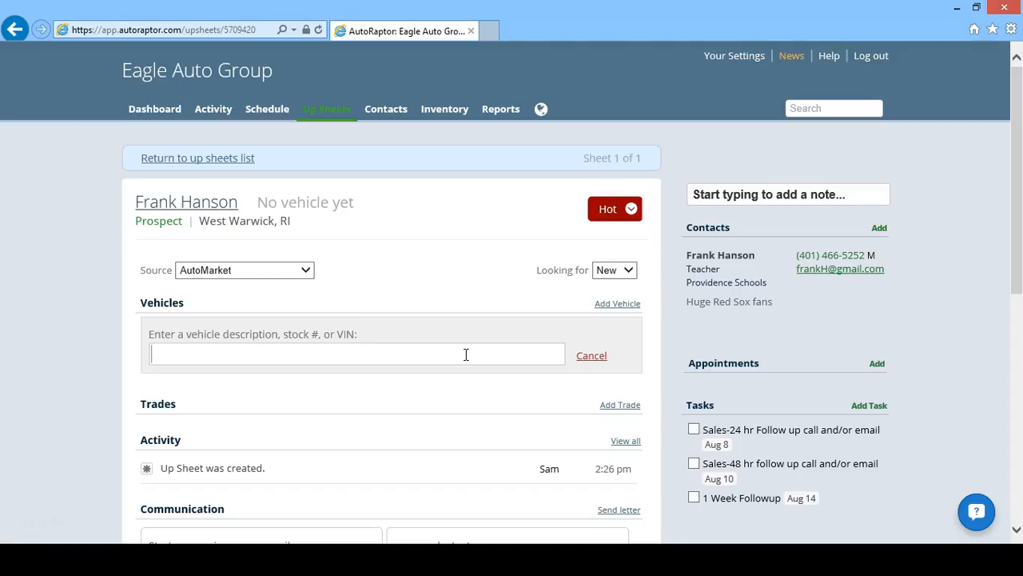
text(2013 Volks)
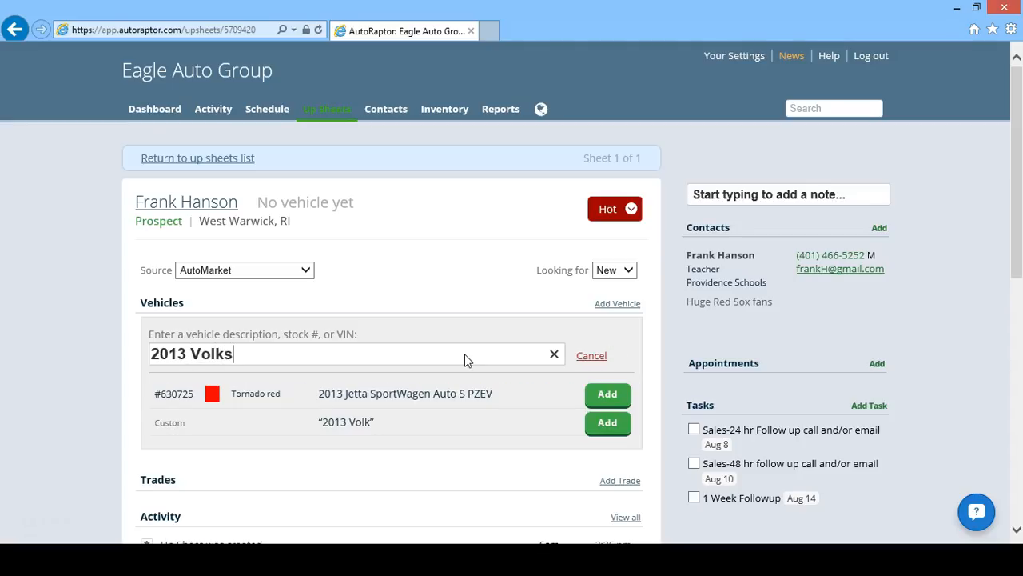
text(wagen)
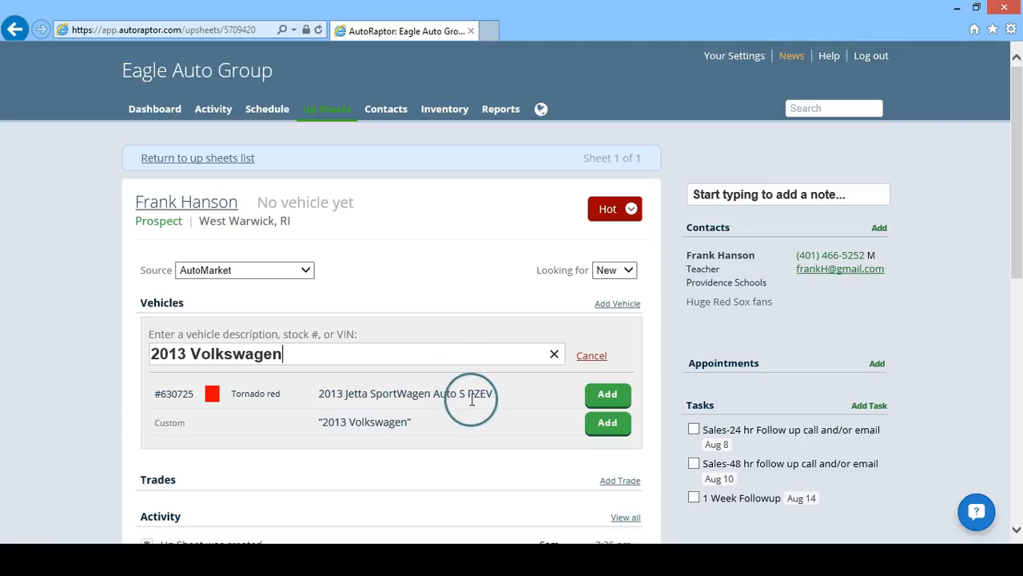
click(605, 396)
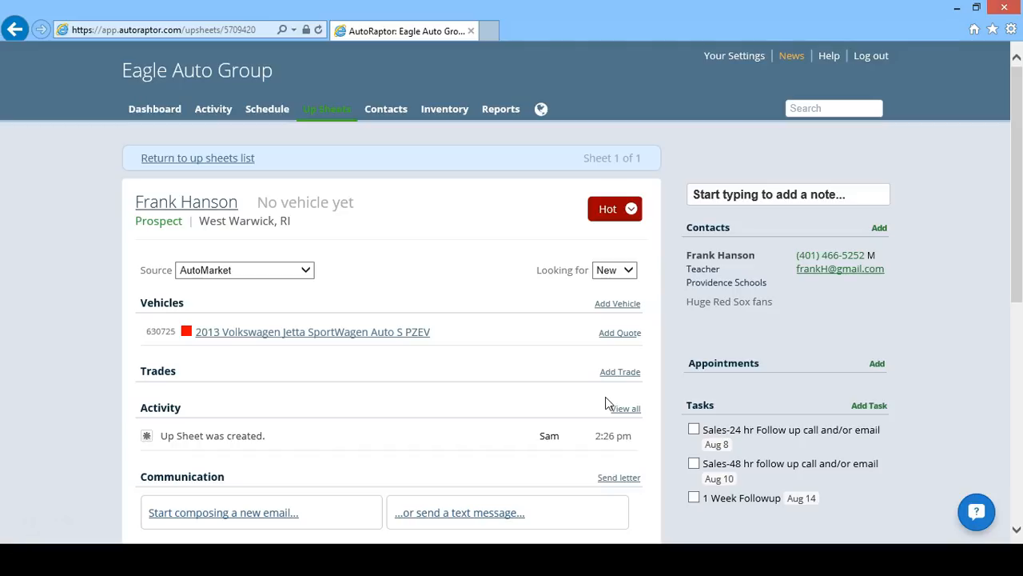
- Add a custom vehicle entry reading 'Looking for mid-size sedan in red'
click(605, 306)
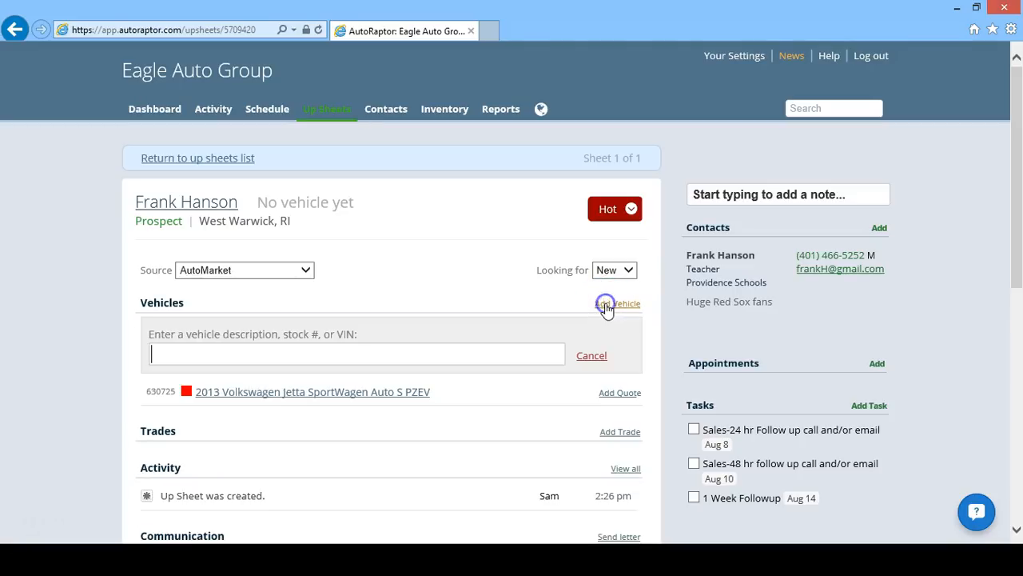
text(Looking for)
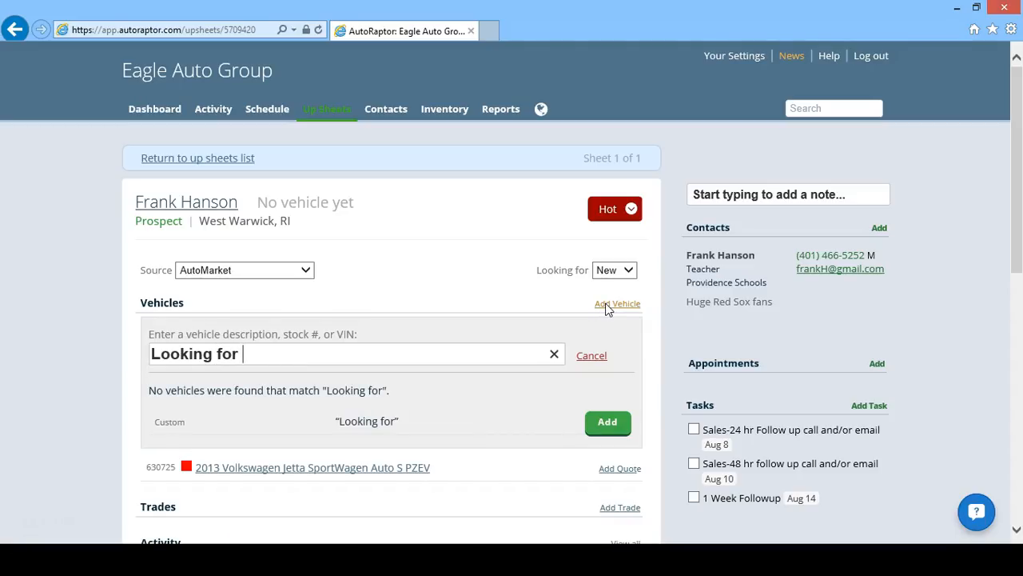
text(mid-s)
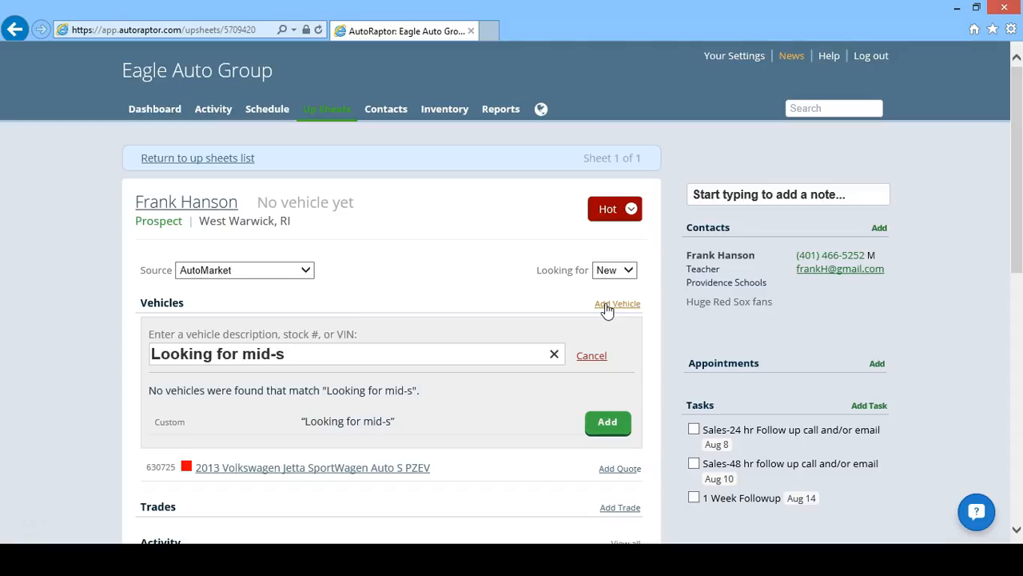
text(ize)
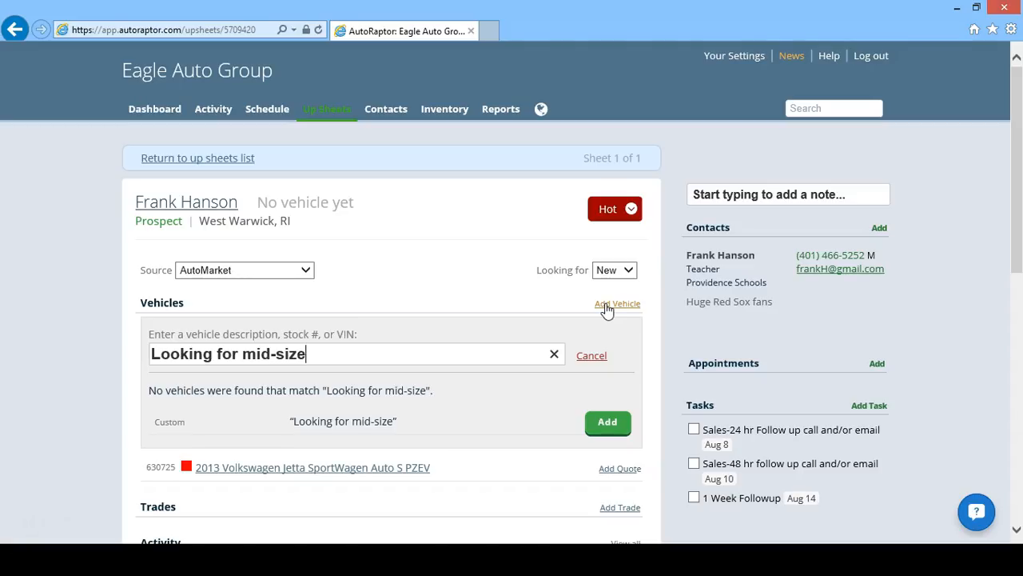
text(sedan)
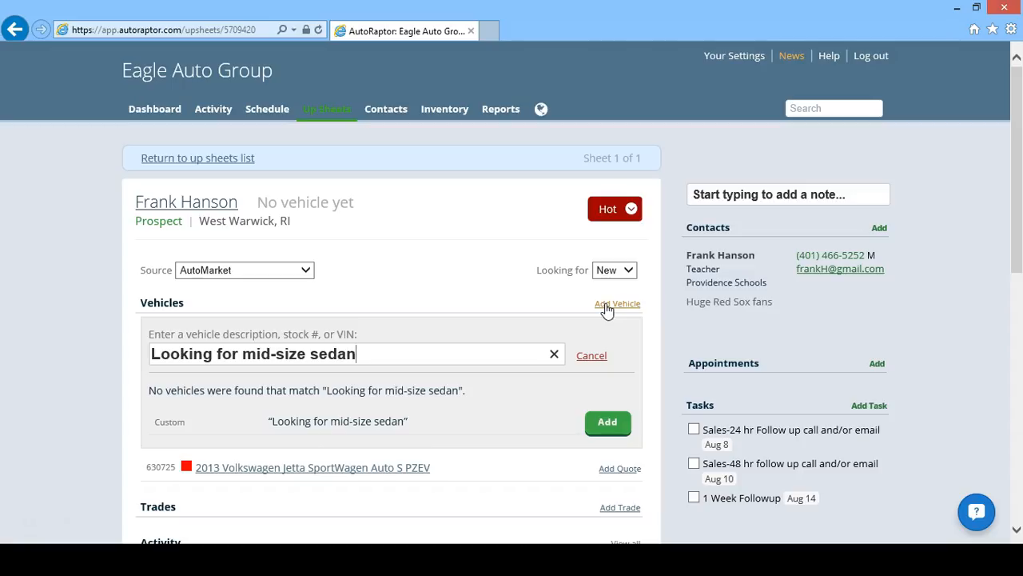
text(in red)
click(606, 320)
click(614, 417)
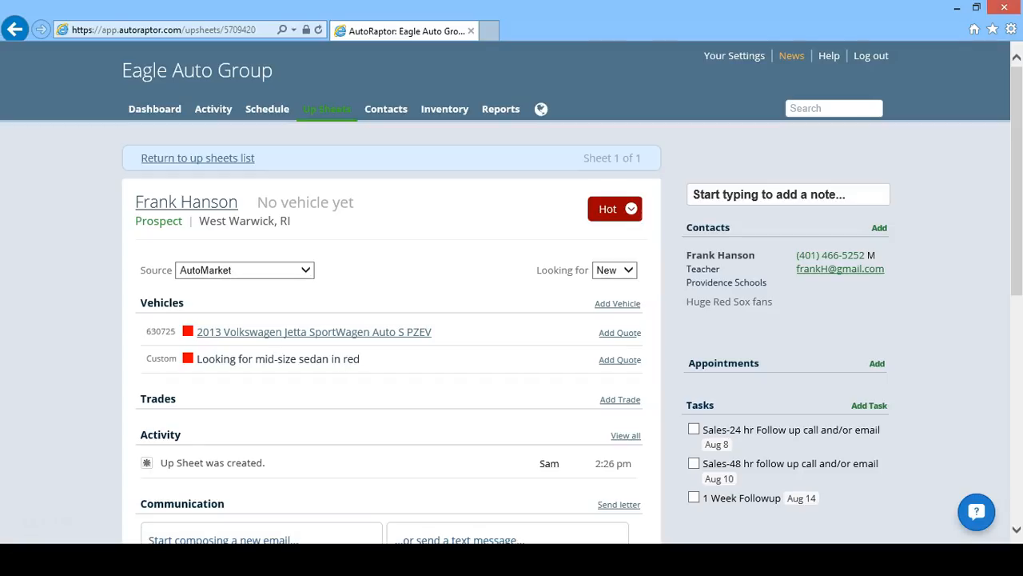
click(631, 401)
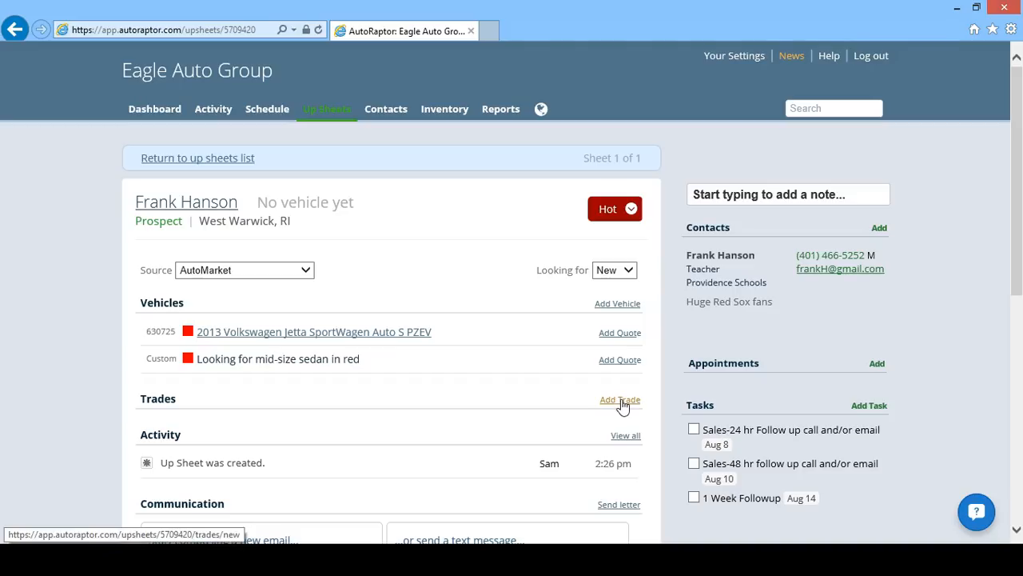
- Begin a trade-in entry for a silver 2010 Toyota Matrix SX
click(622, 406)
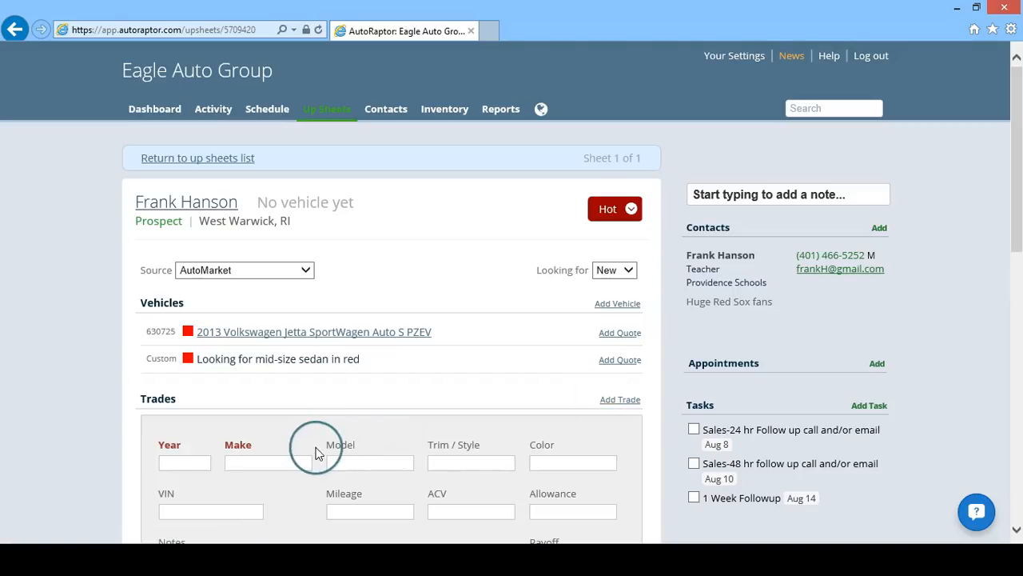
drag(1017, 222, 1020, 295)
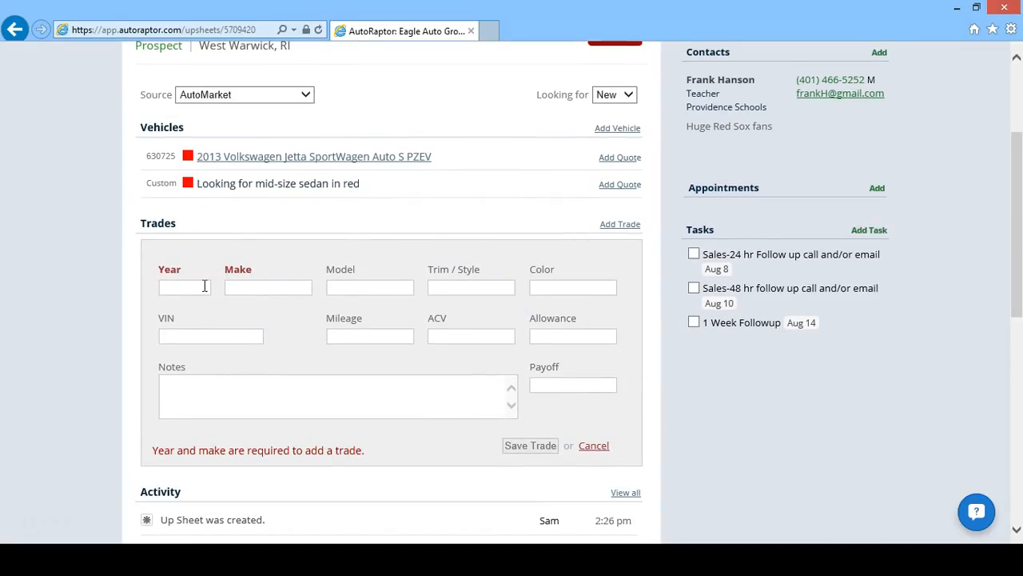
text(2010)
key(Tab)
text(Toyota)
key(Tab)
text(Matrix)
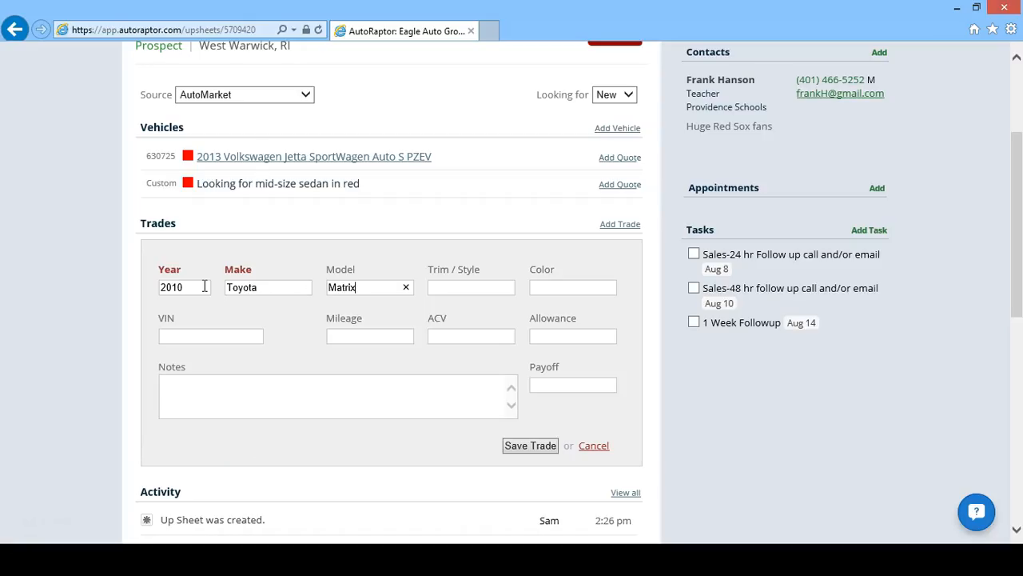
key(Tab)
text(SX)
key(Tab)
text(Silver)
- Set the trade-in mileage to 65000 and save the trade
click(343, 336)
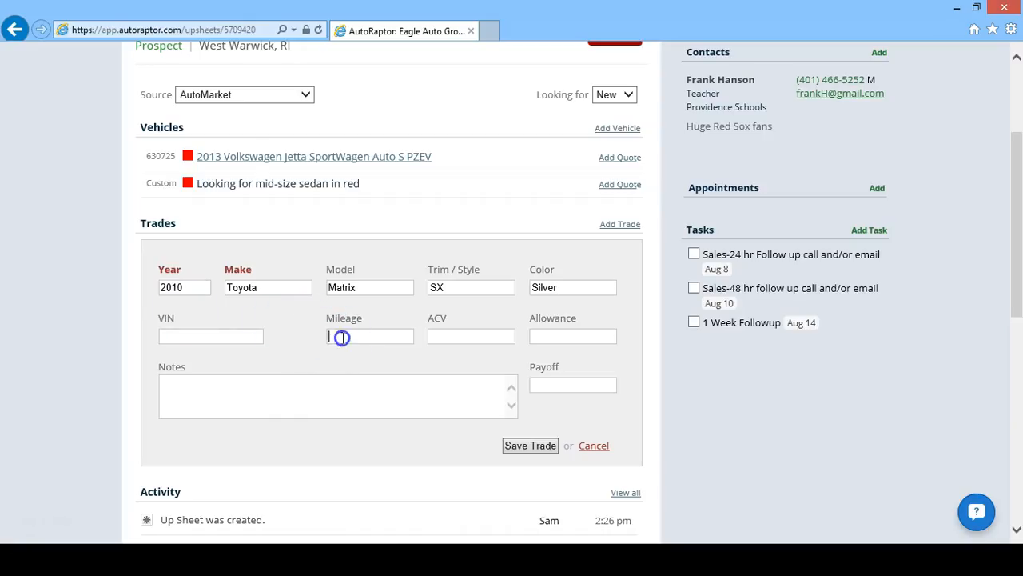
text(65000)
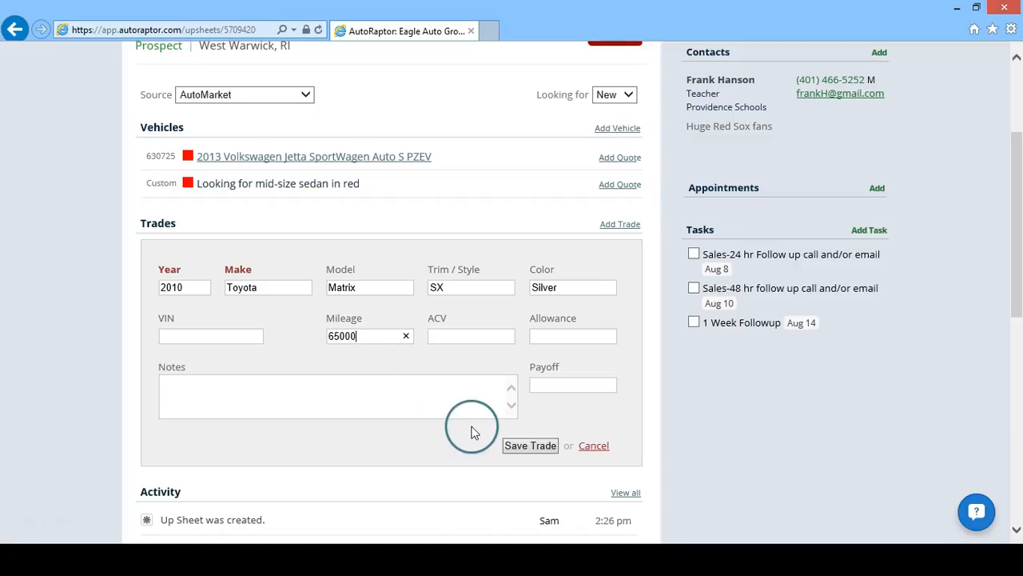
click(517, 447)
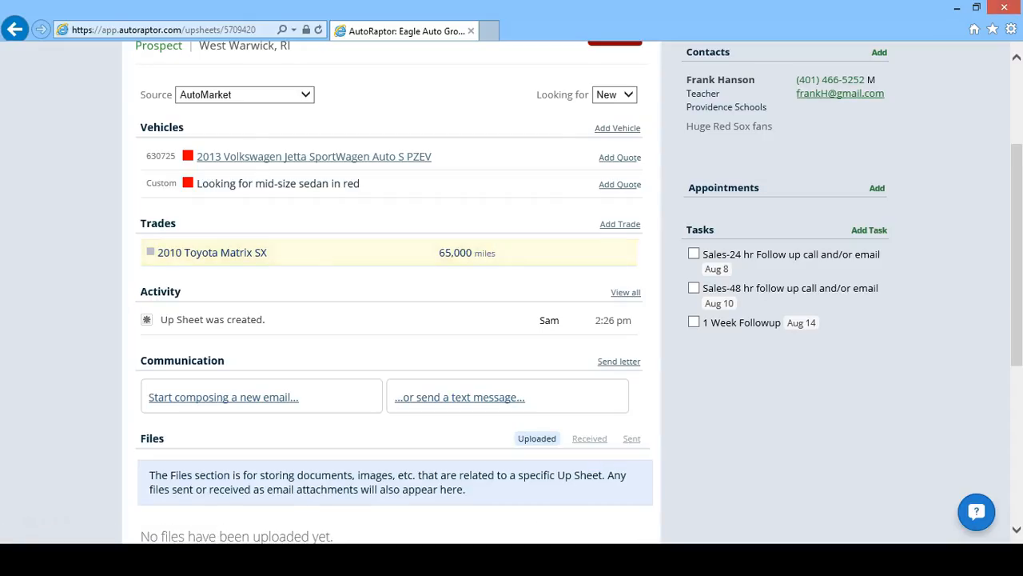
scroll(511, 320, up, 1)
- Expand the 'Start typing to add a note...' activity panel on the up sheet
click(717, 302)
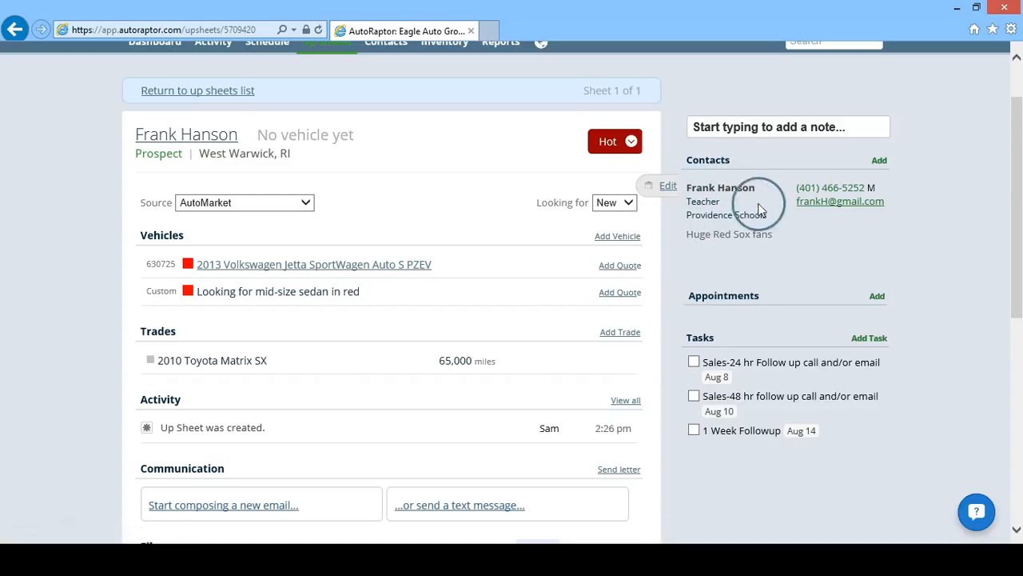
click(715, 127)
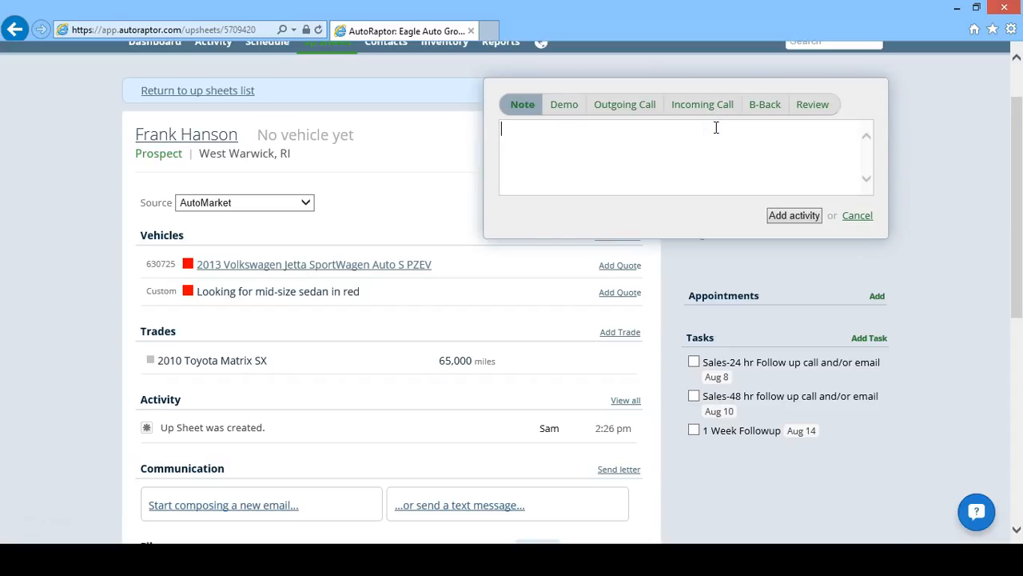
- Log an incoming call: customer set a test drive appointment and will bring the trade-in vehicle
click(530, 115)
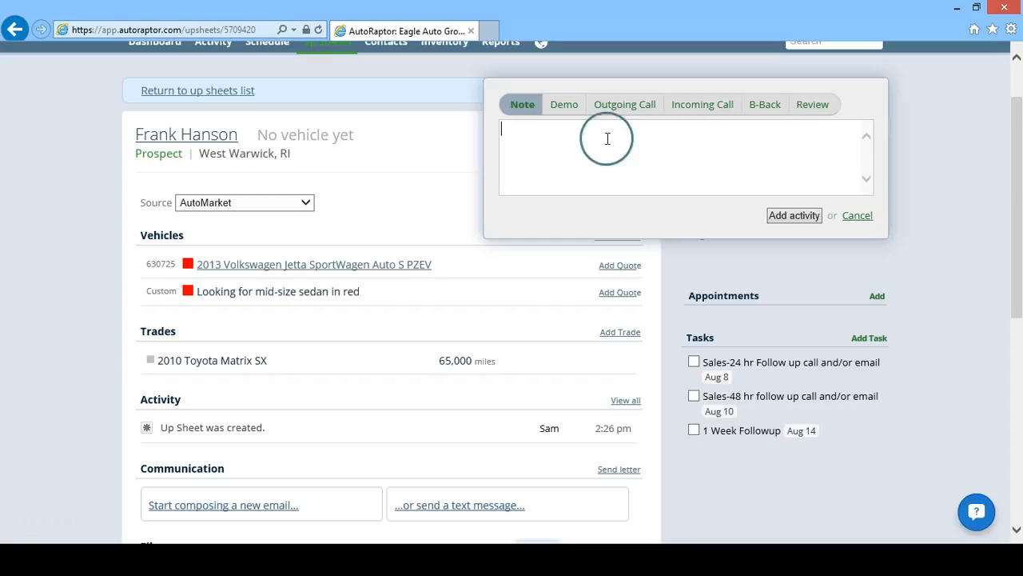
click(681, 112)
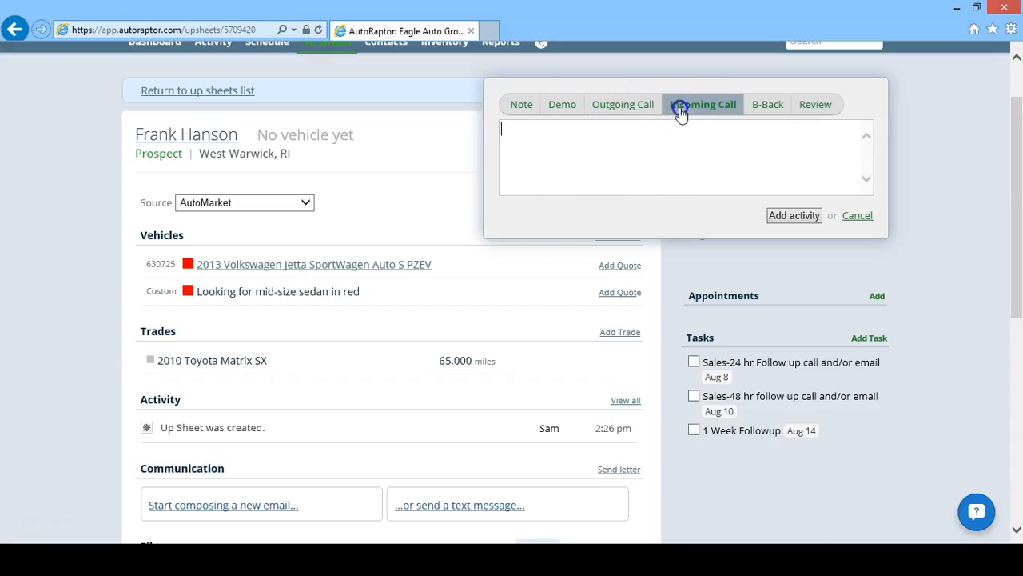
text(cus)
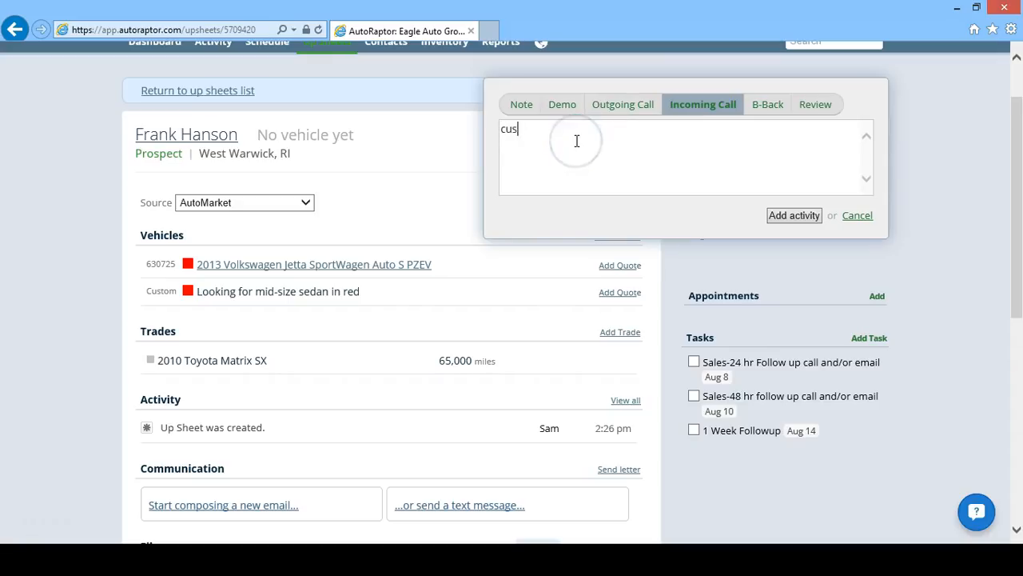
text(tomer called)
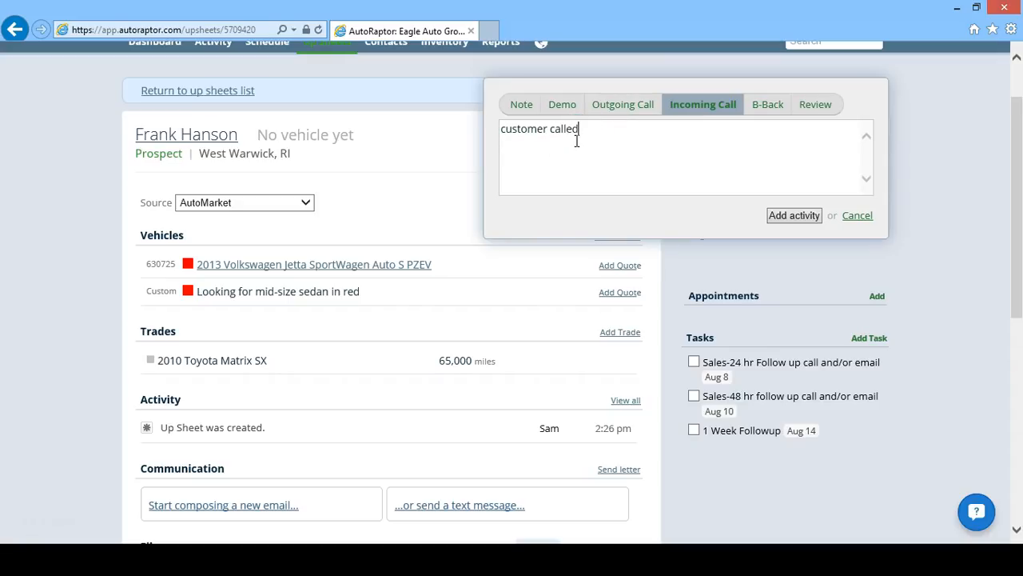
text( and set up appt)
key(BackSpace)
key(BackSpace)
text(t for at)
key(BackSpace)
text(test drive.)
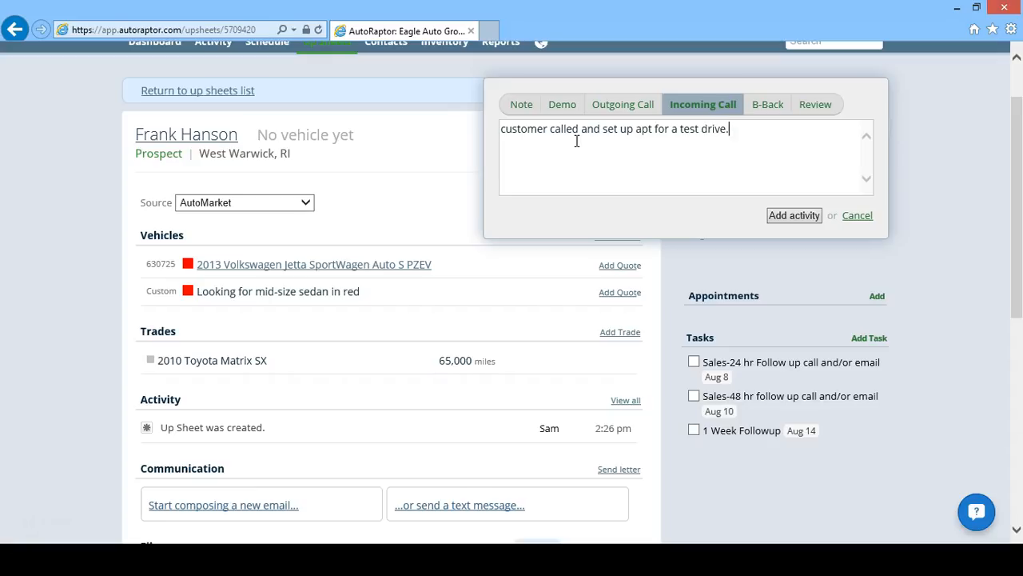
text( Gave trade info and will bring that vehicle for us to look at)
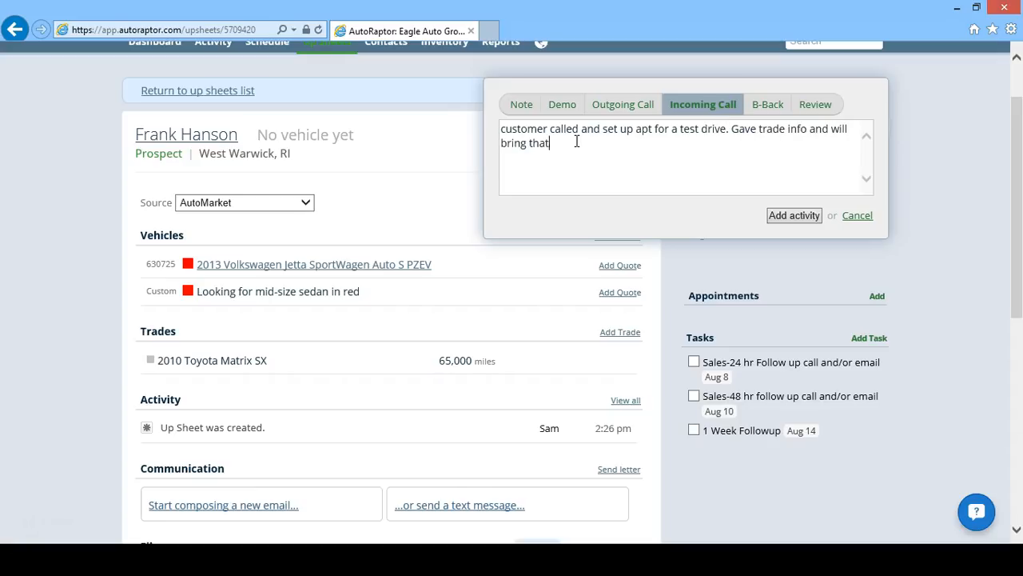
text(.)
click(793, 215)
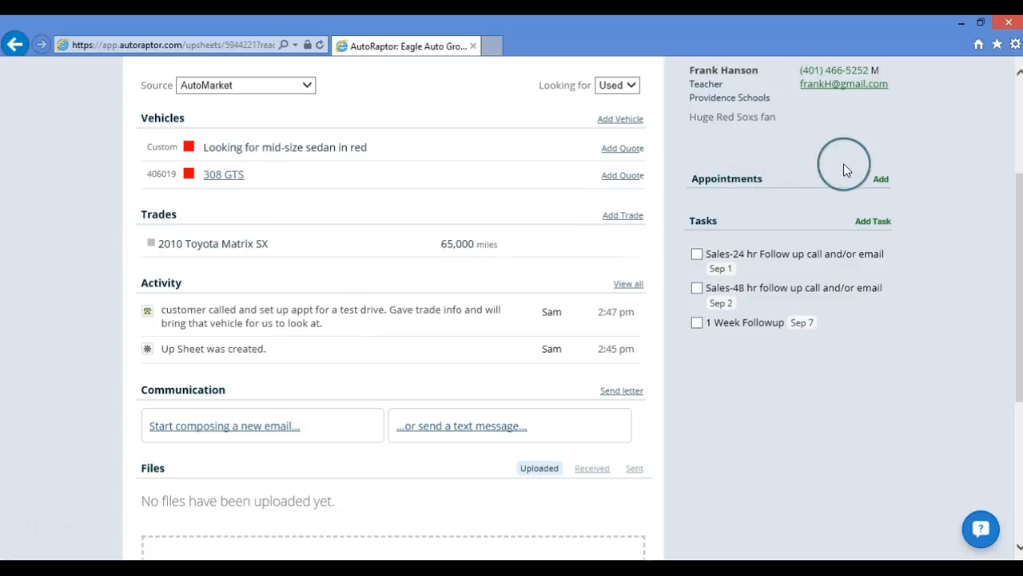
- Schedule a Sep 2, 11:00 am 'Test Drive and Trade Appraisal' appointment with the default assignee
click(880, 180)
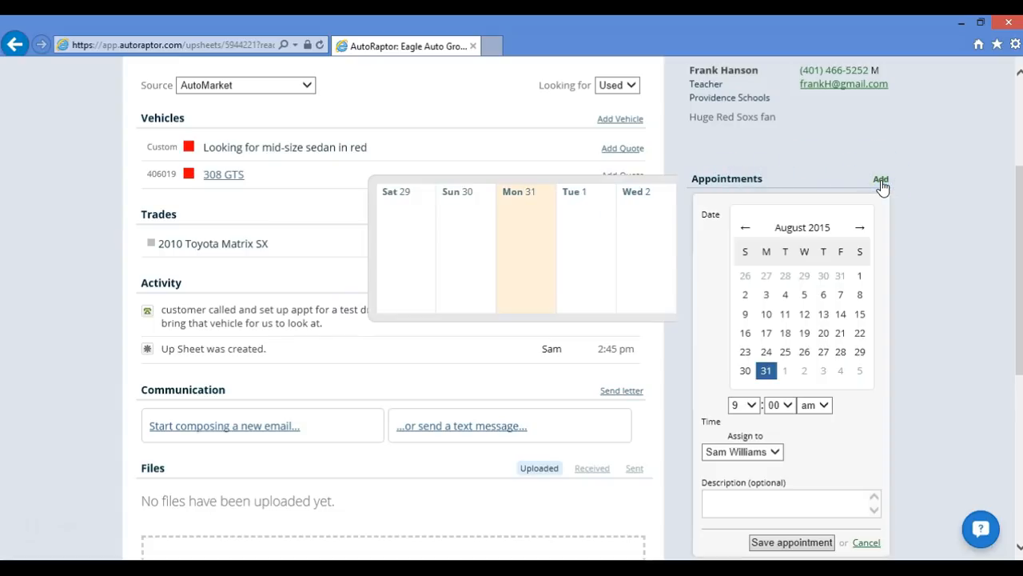
click(806, 372)
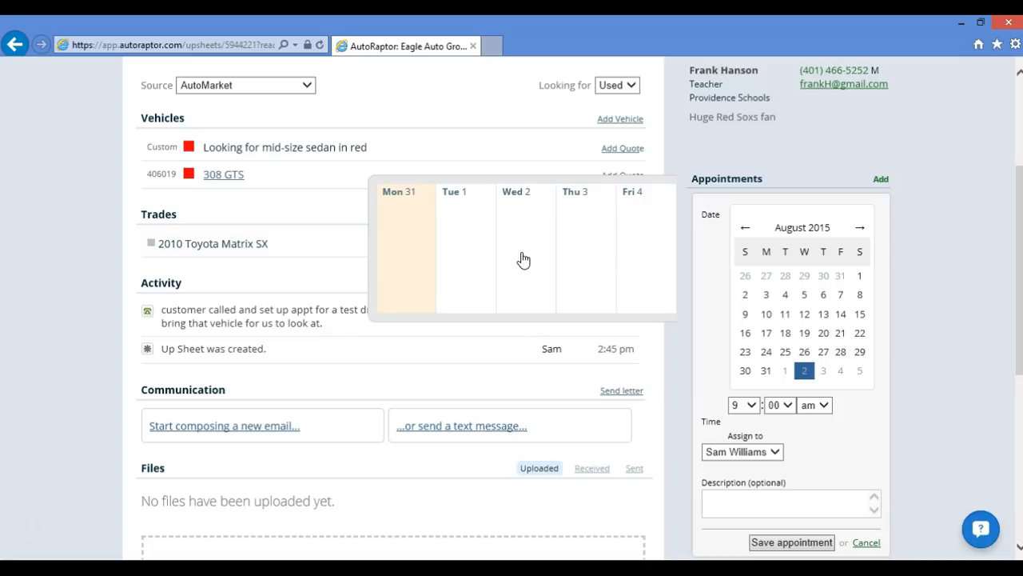
click(752, 405)
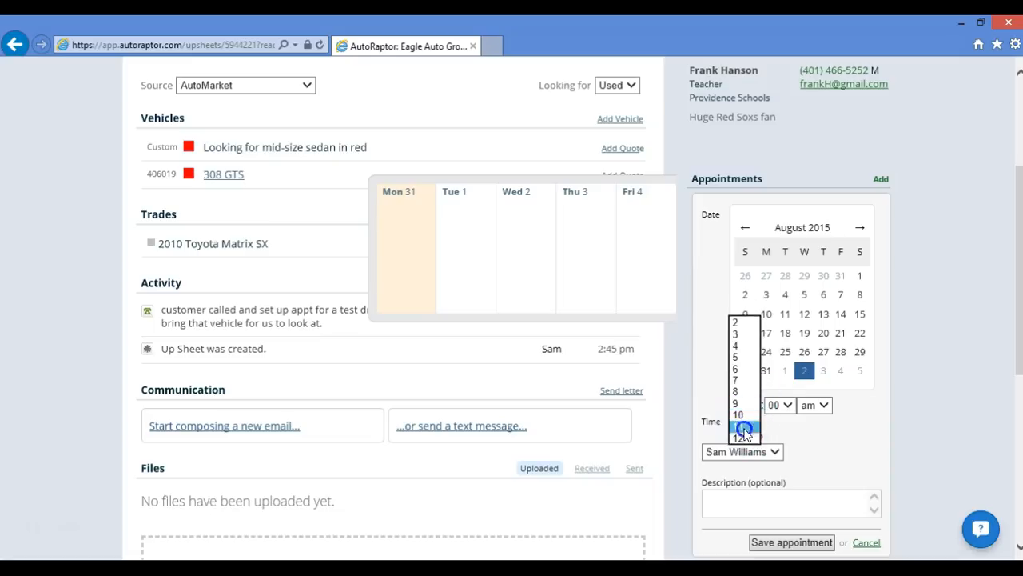
click(744, 433)
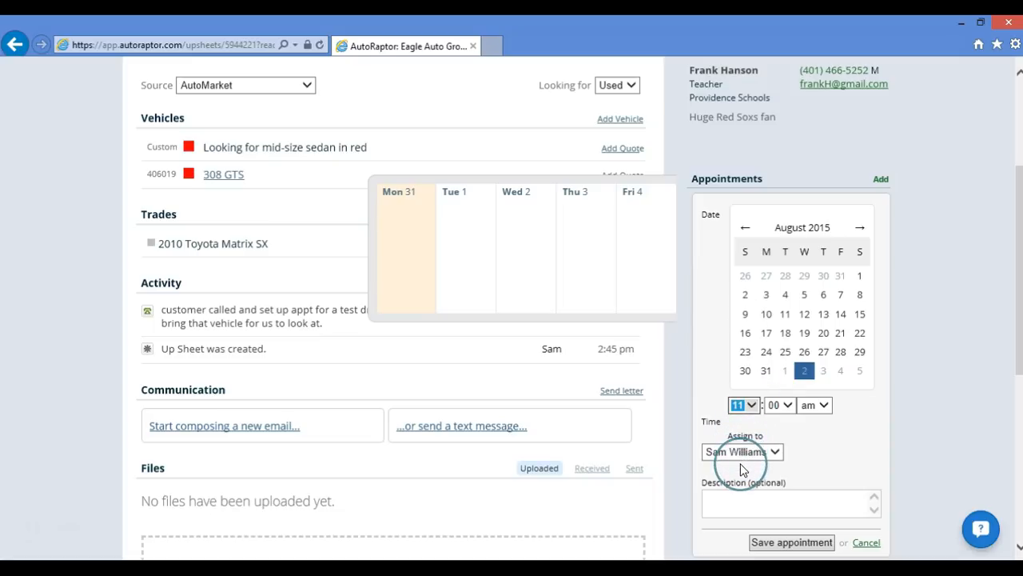
click(762, 455)
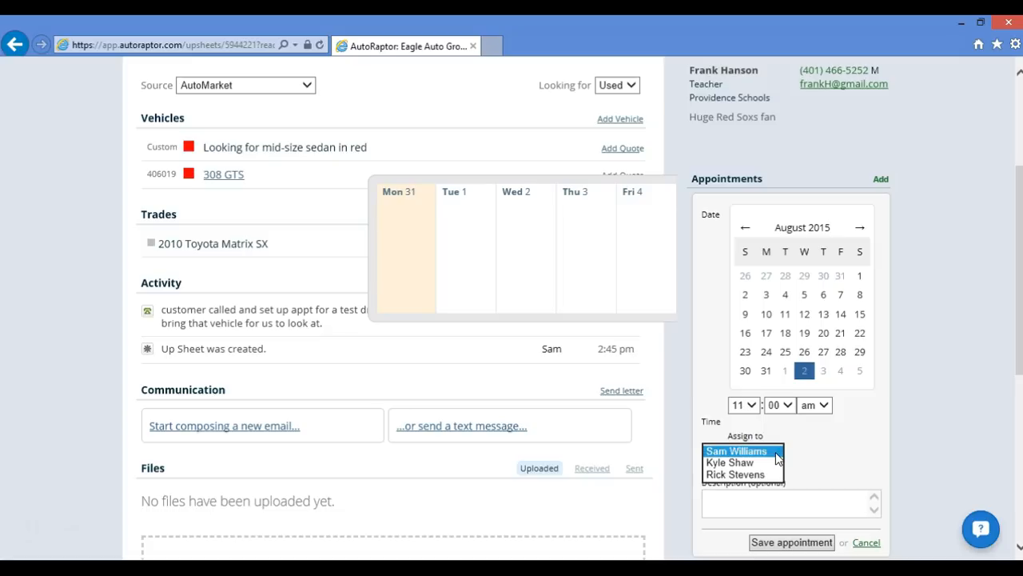
click(802, 449)
click(760, 499)
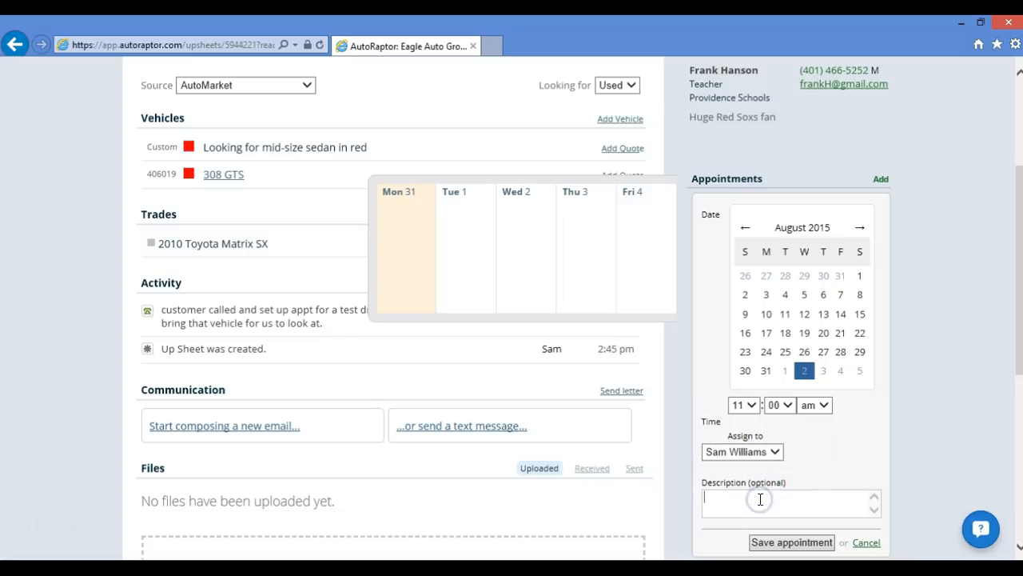
text(Test Drive and Trade Appraisal)
click(788, 541)
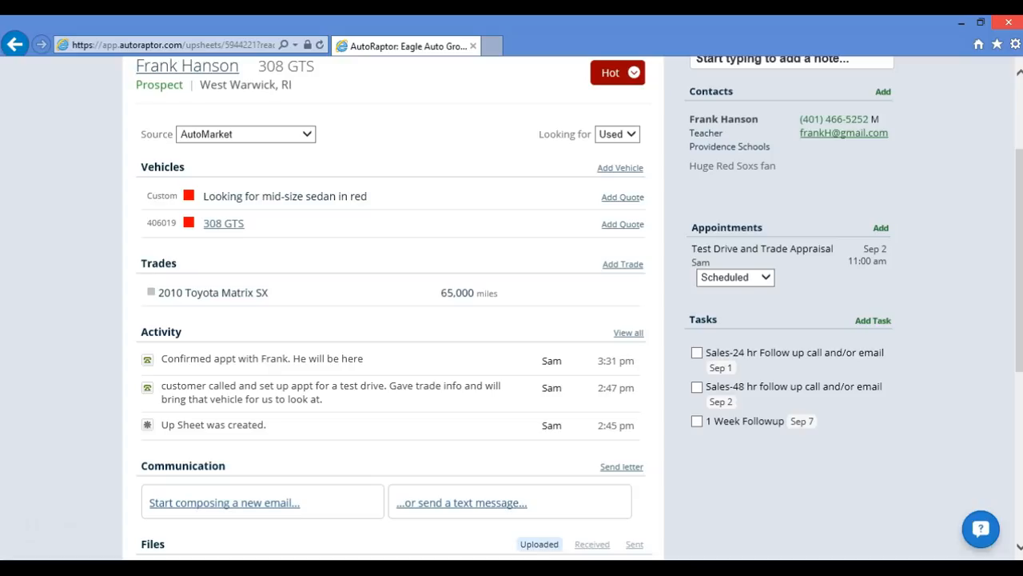
click(765, 277)
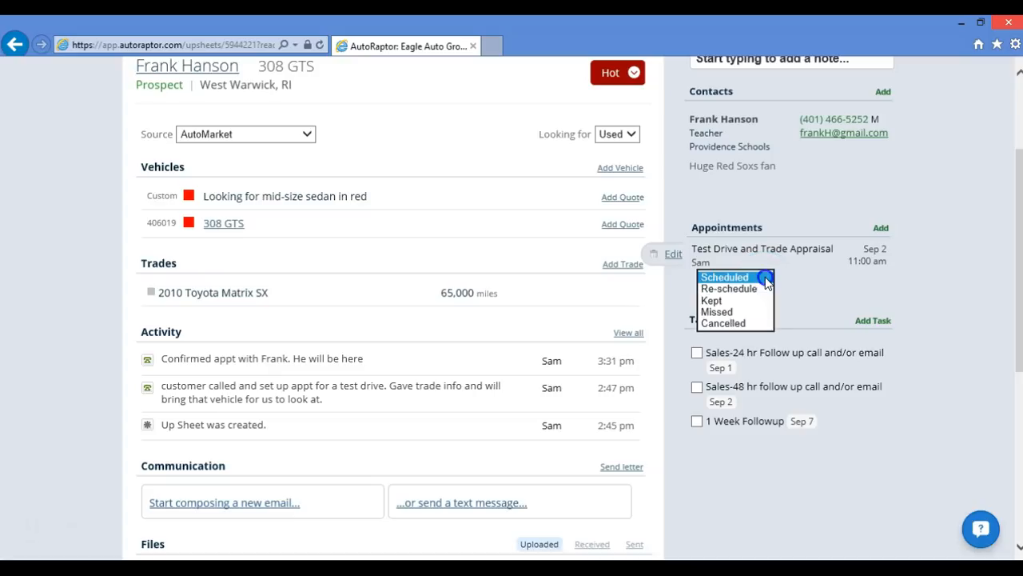
click(733, 324)
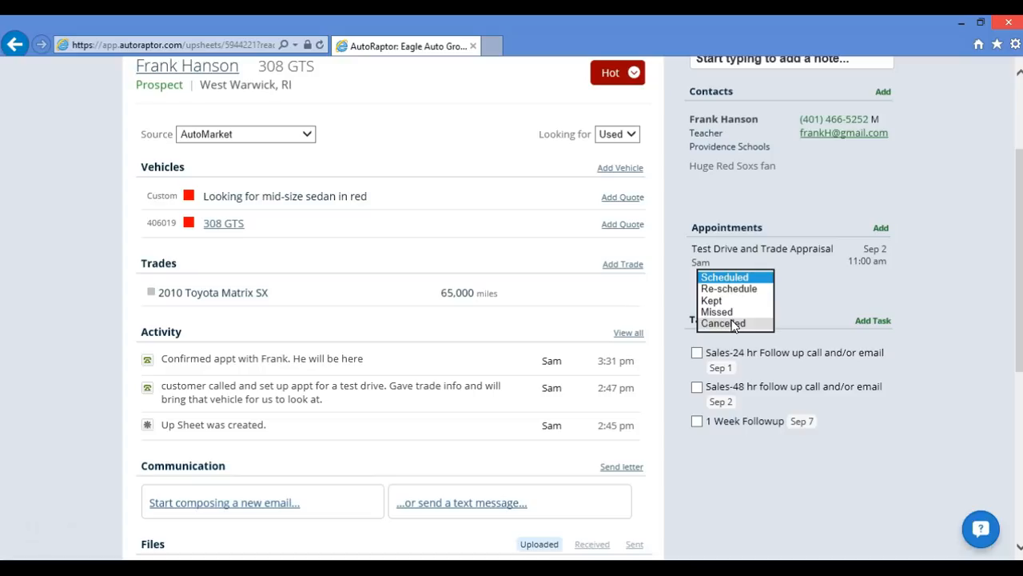
click(813, 307)
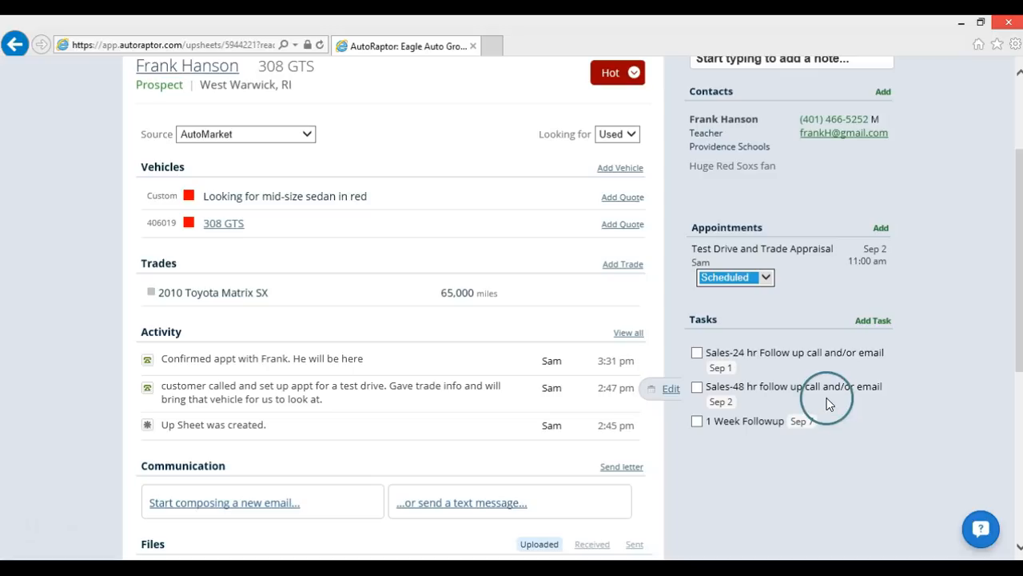
click(1018, 96)
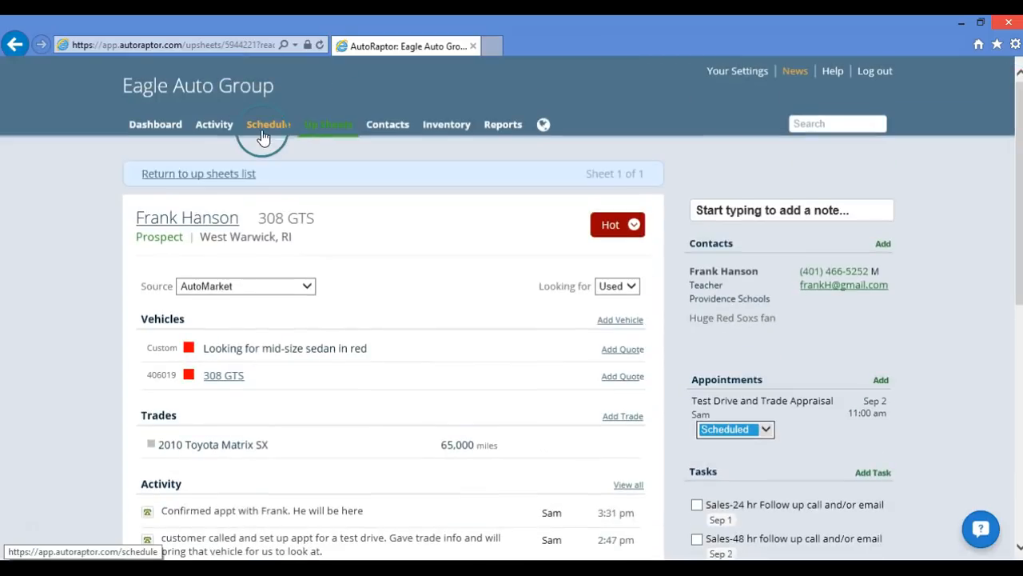
click(141, 134)
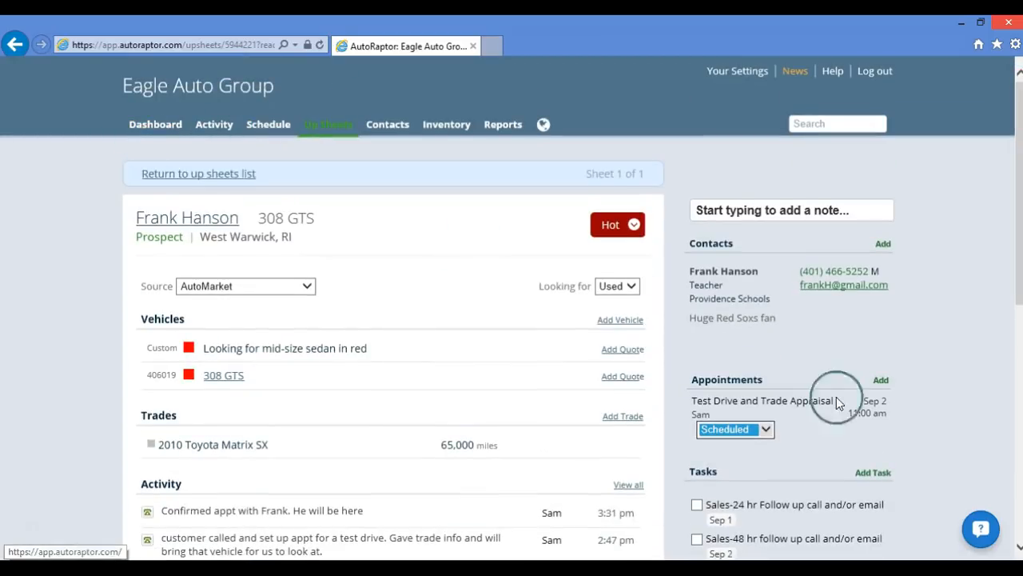
scroll(925, 453, down, 4)
mouse_move(754, 269)
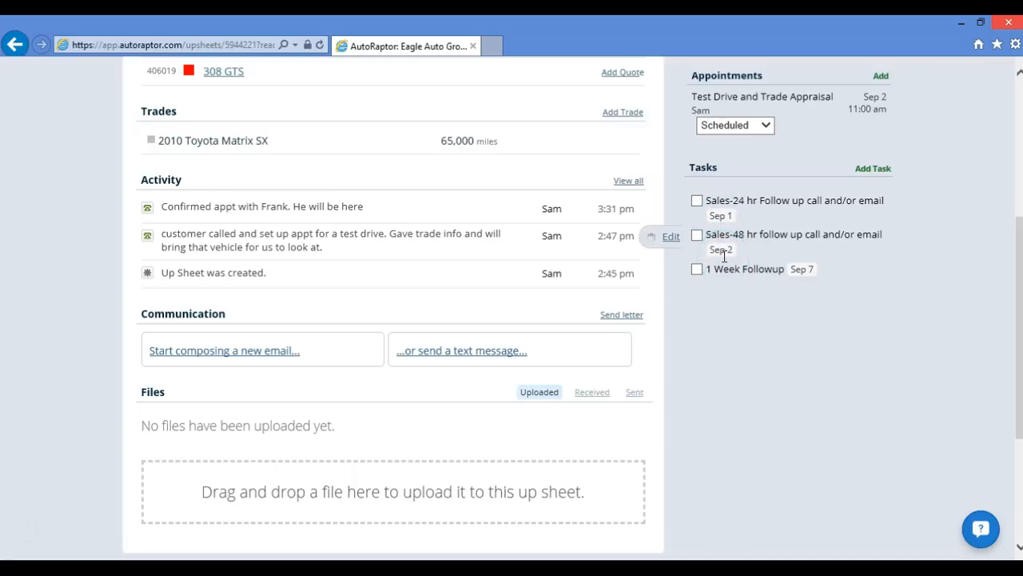
- Complete the Sales-24 hr Follow up task and log an outgoing call reading 'Left message'
click(697, 202)
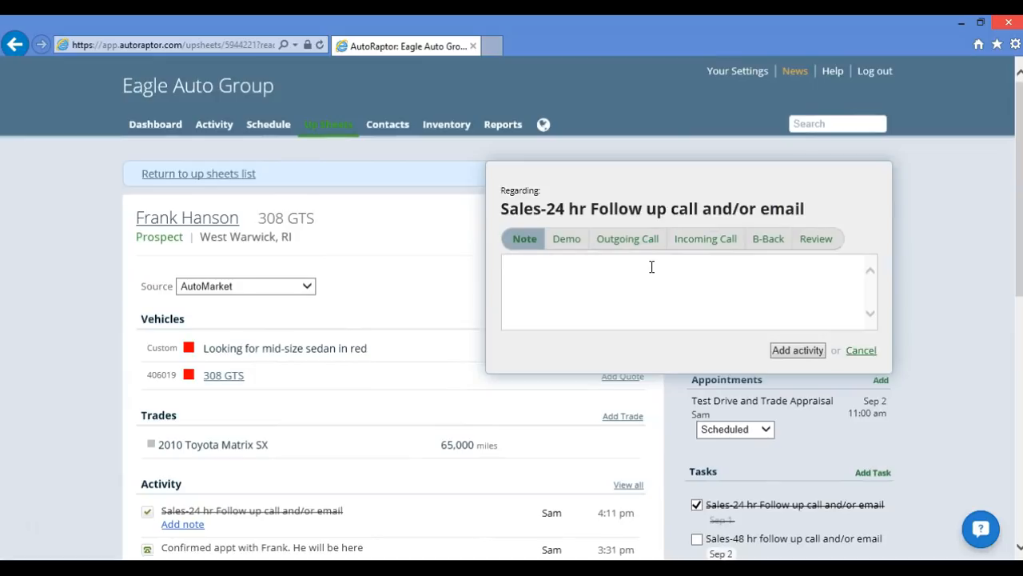
click(630, 253)
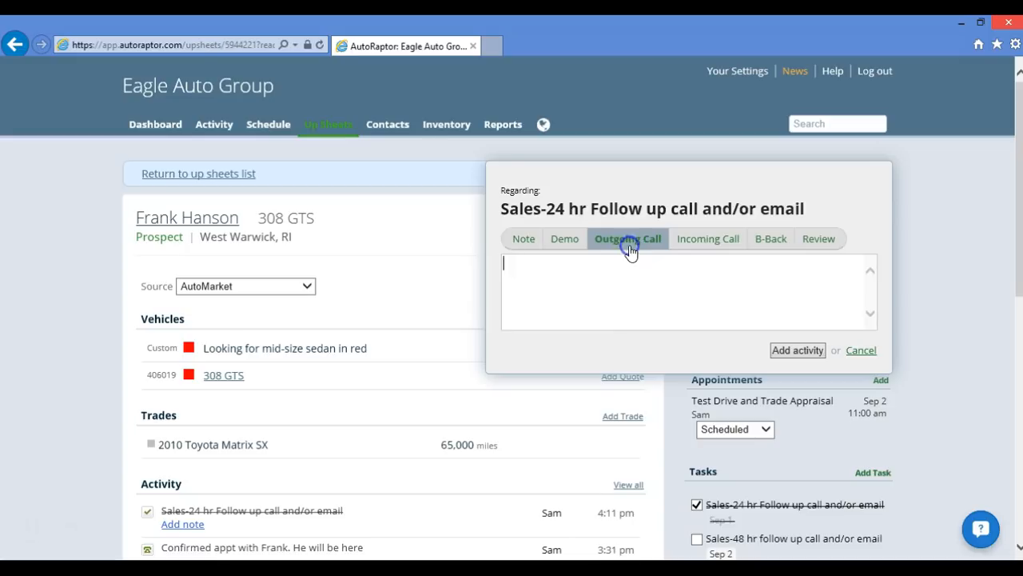
text(Left)
text(message)
click(797, 350)
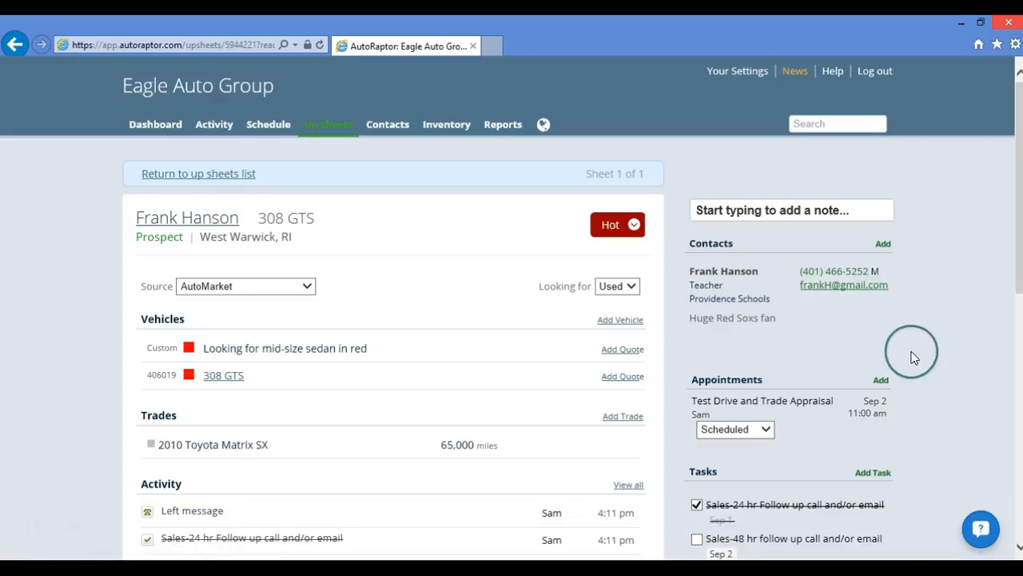
scroll(932, 359, down, 2)
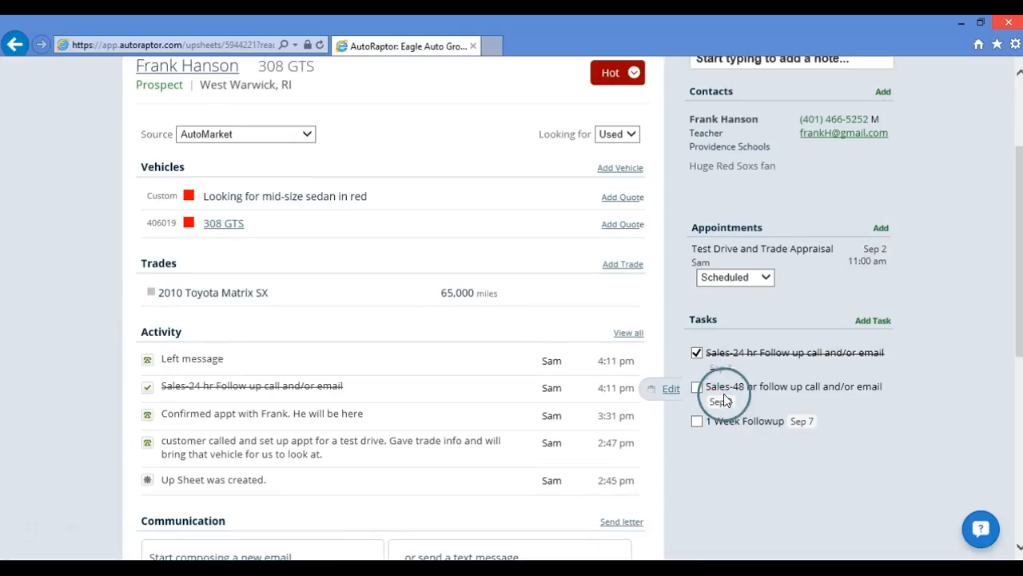
click(669, 392)
click(752, 382)
click(798, 364)
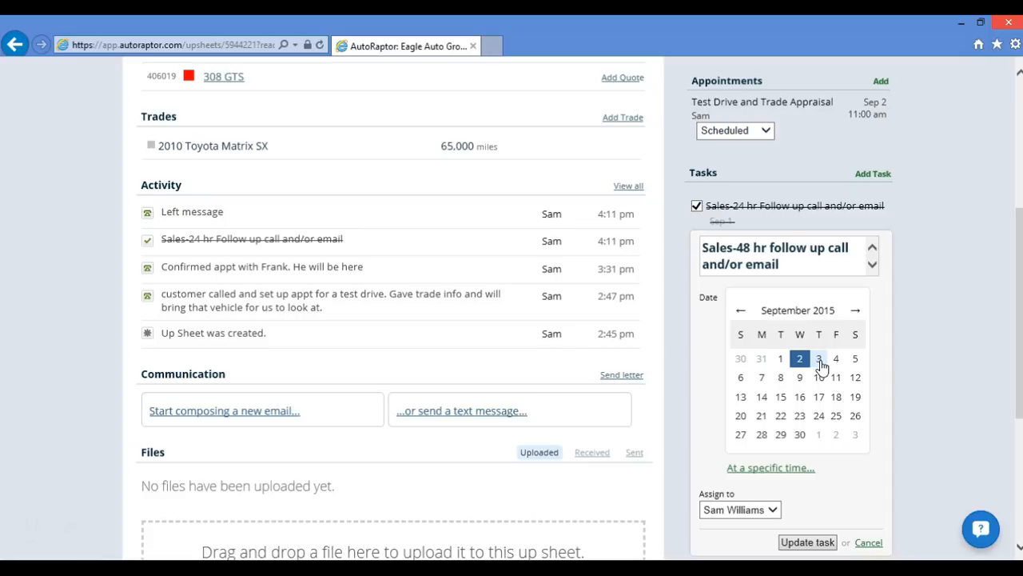
click(868, 543)
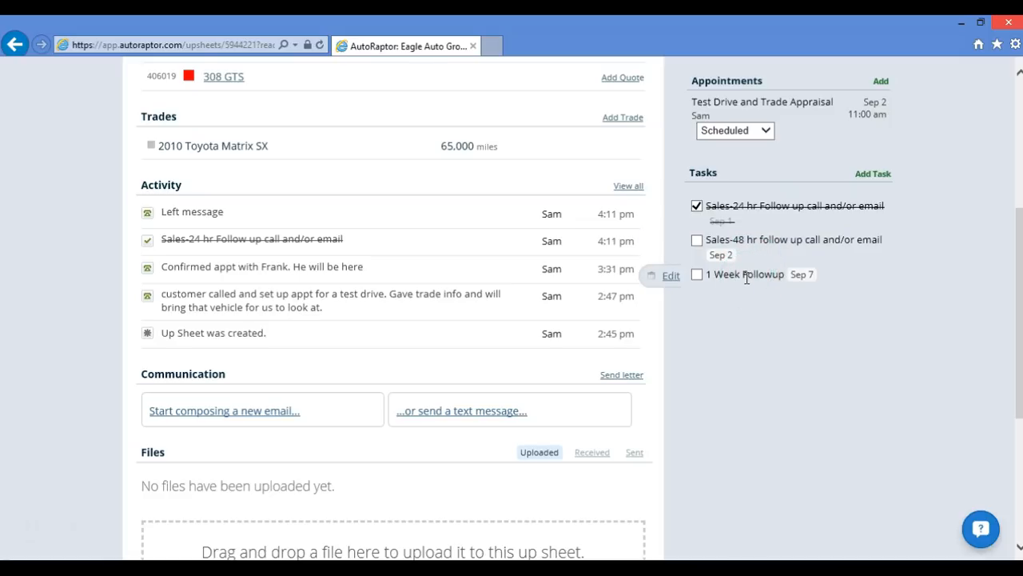
- Start a new follow-up task and set its due date to the 29th
click(876, 179)
click(762, 216)
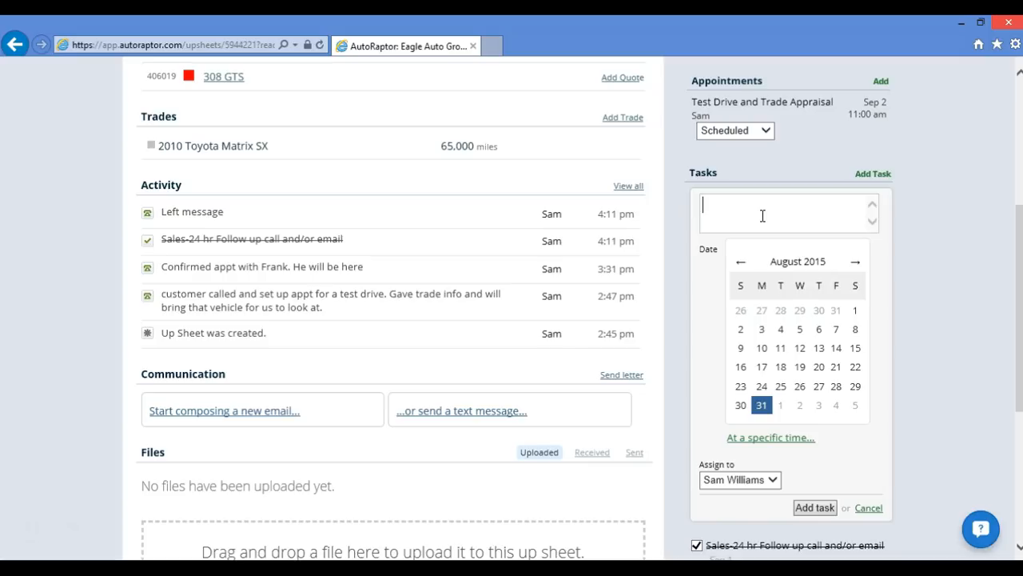
click(849, 390)
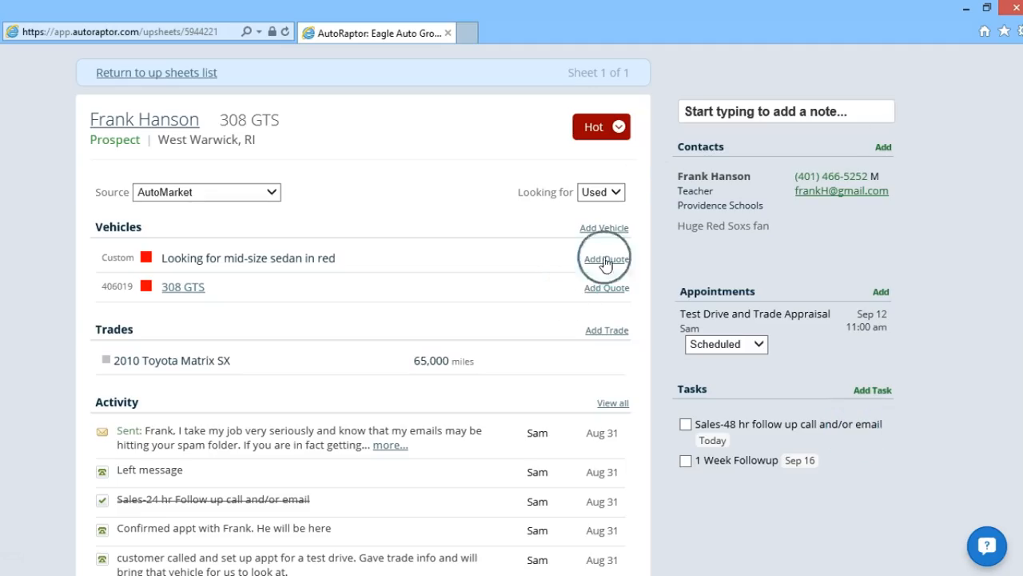
- Review the Schedule page: 48-hour follow-up on Sep 11, 11 am test drive on Sep 12
scroll(512, 308, up, 3)
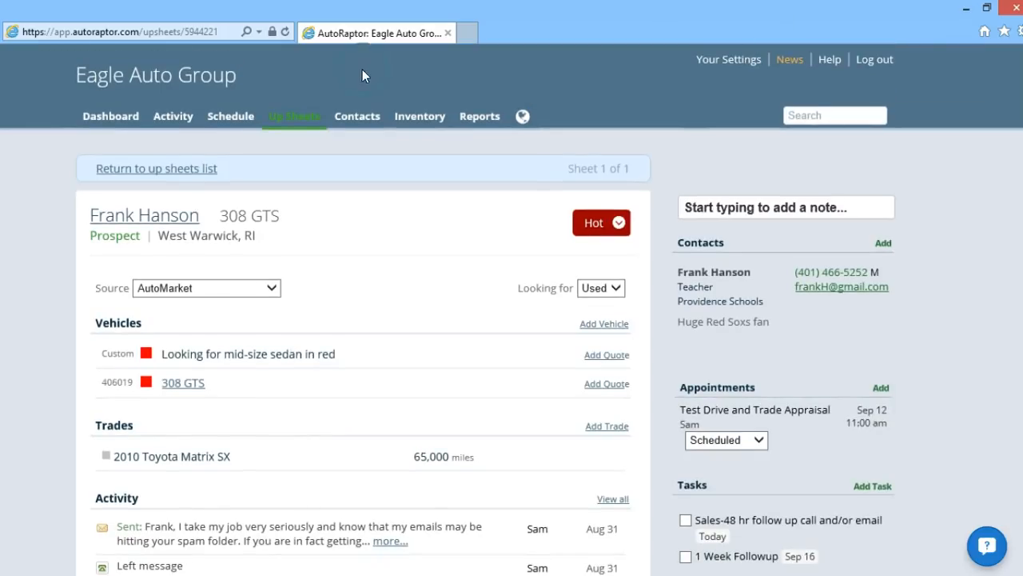
click(244, 116)
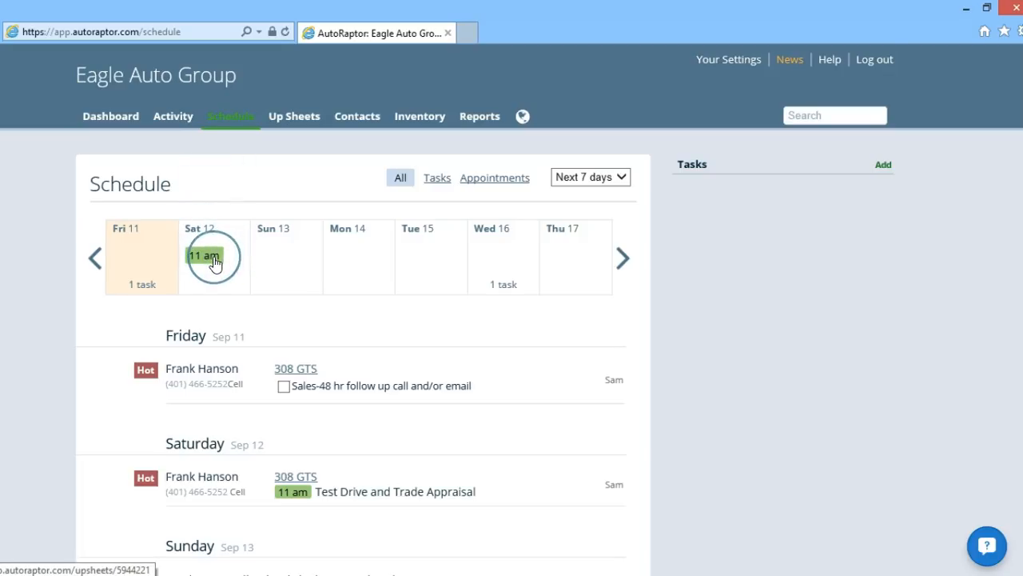
mouse_move(214, 262)
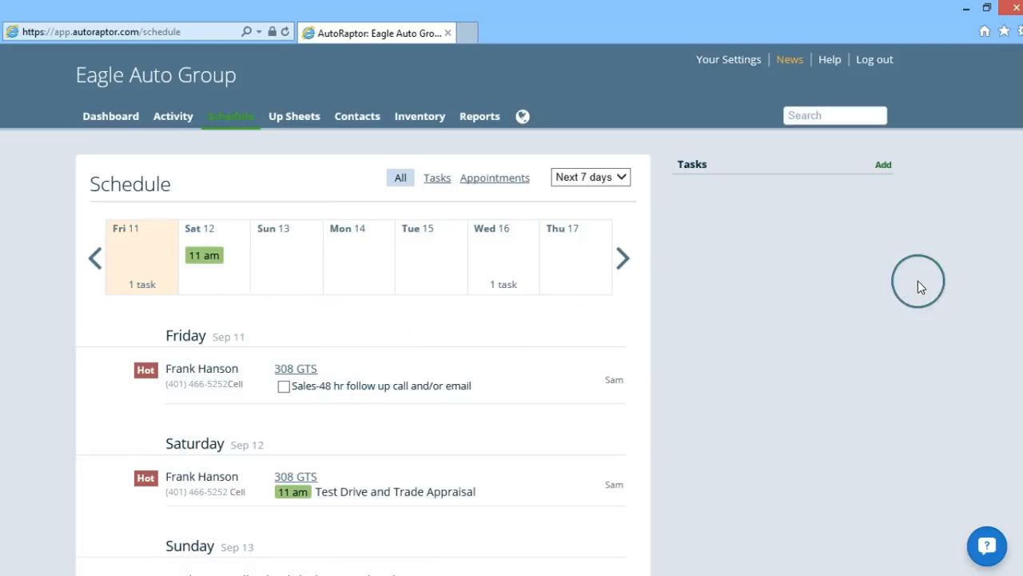
scroll(1009, 218, down, 2)
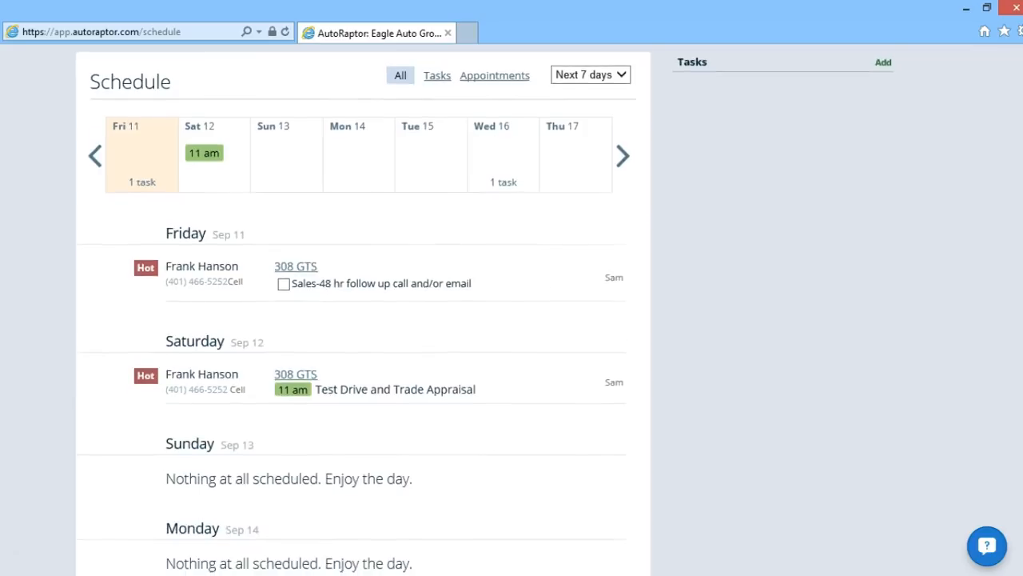
scroll(950, 279, down, 1)
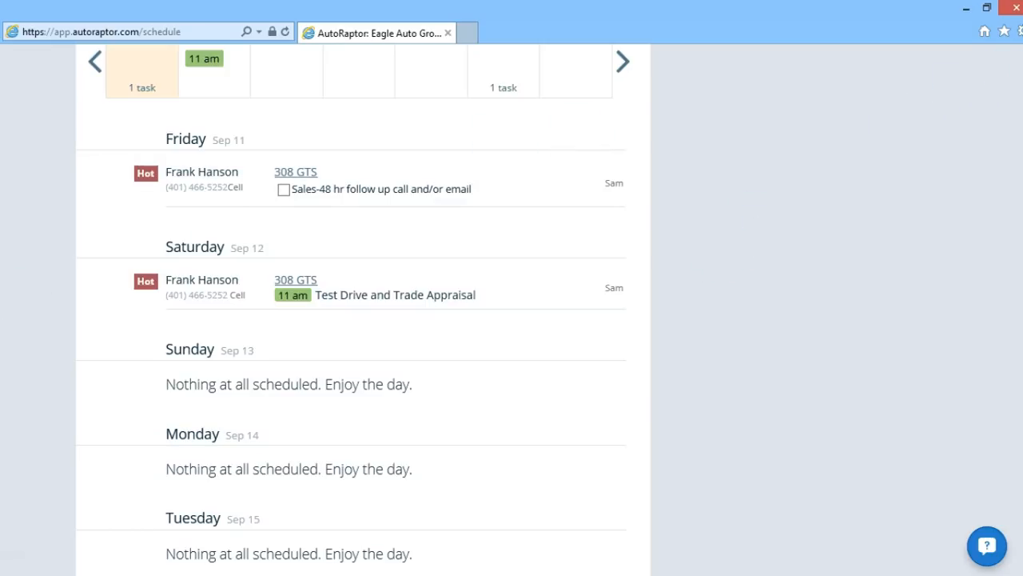
scroll(1017, 69, up, 1)
scroll(353, 303, up, 2)
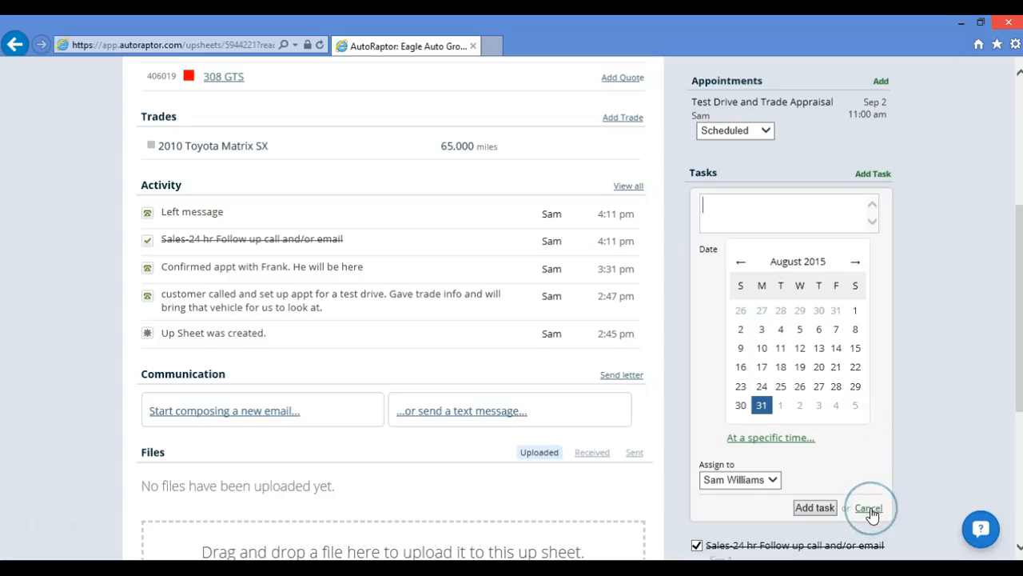
click(868, 508)
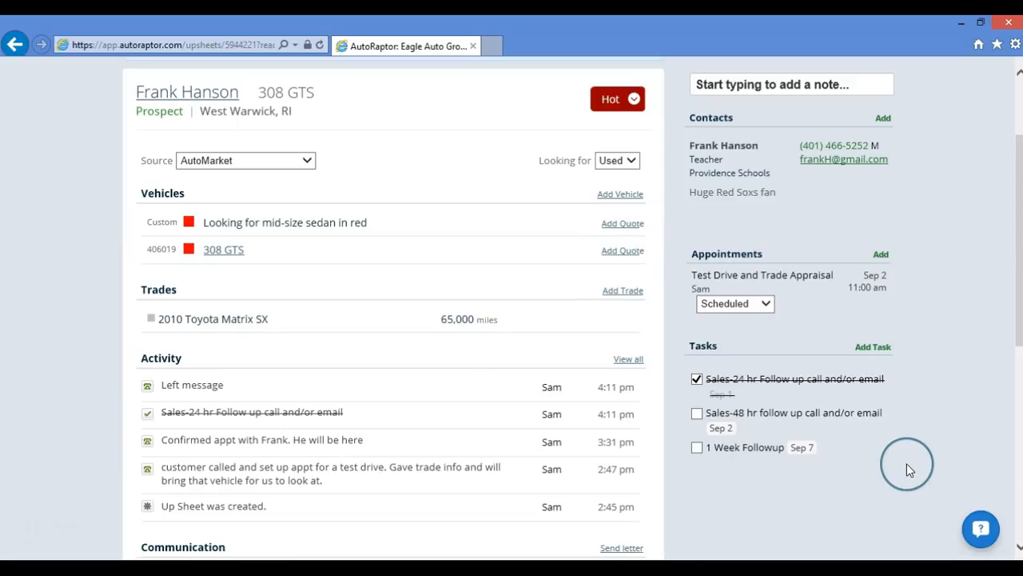
scroll(906, 463, down, 3)
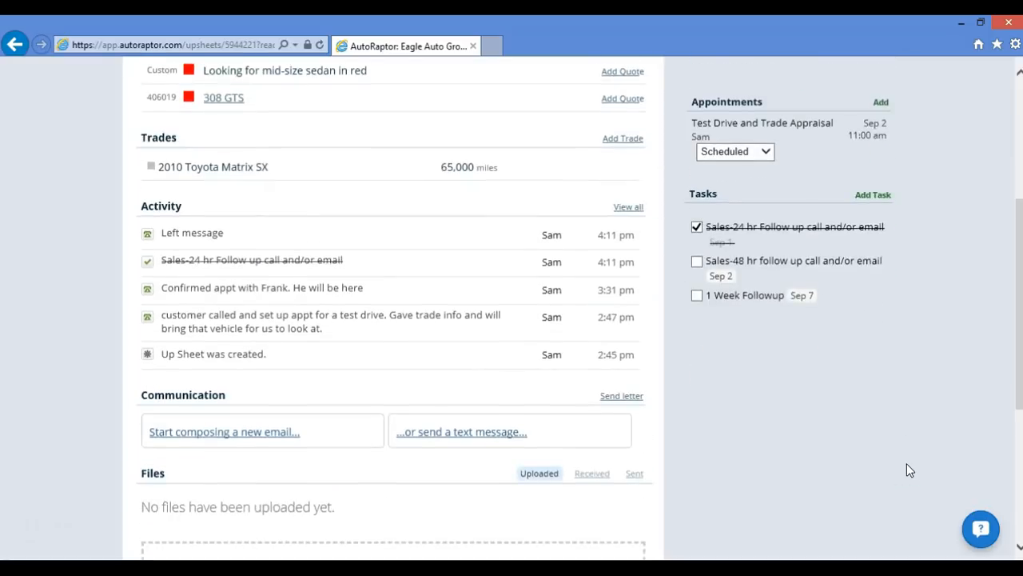
scroll(907, 463, down, 1)
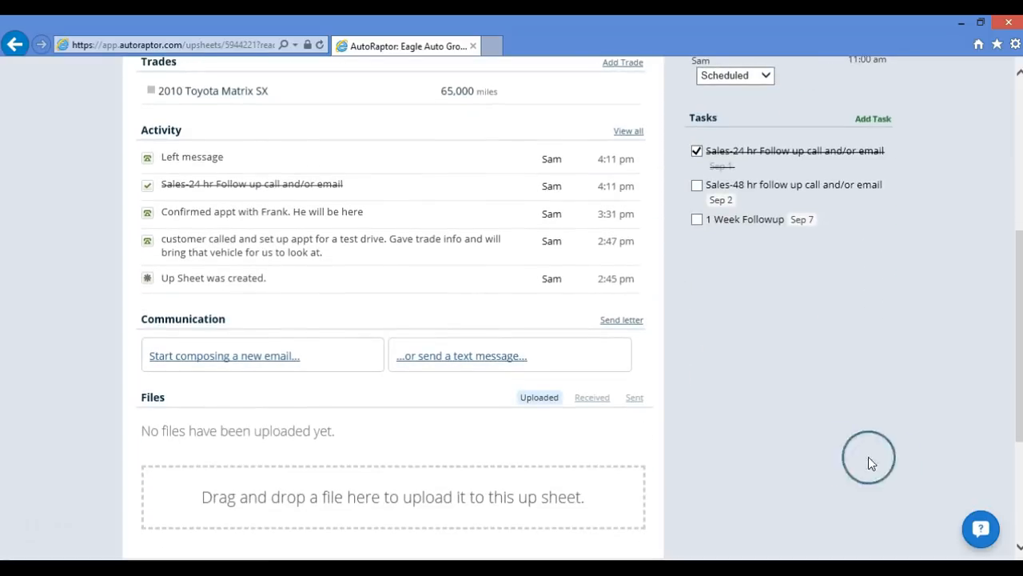
click(165, 334)
click(219, 355)
- Start a new email with subject 308 GTS and try bold, italic and highlight formatting
click(221, 361)
click(183, 200)
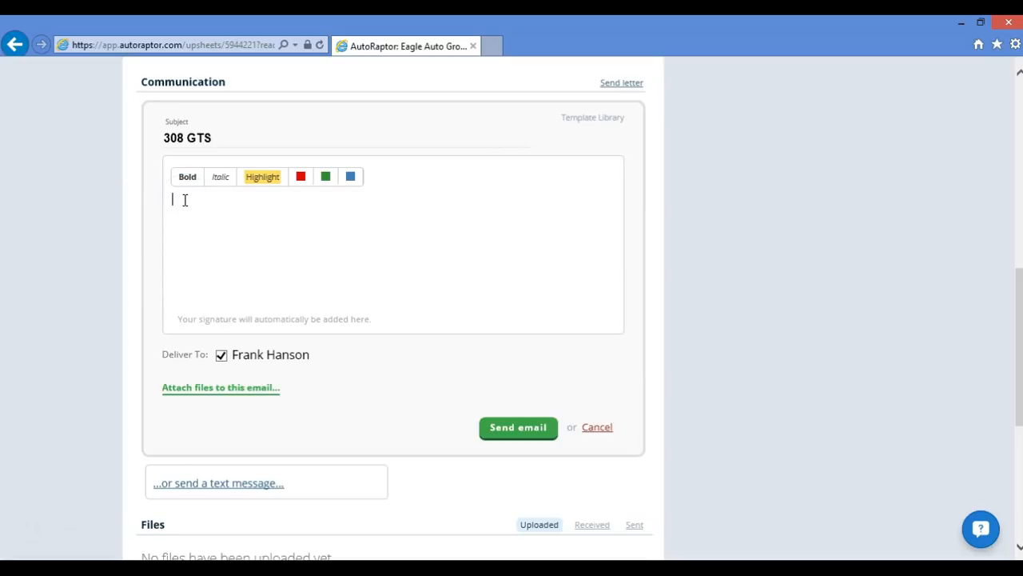
click(219, 142)
drag(218, 142, 162, 140)
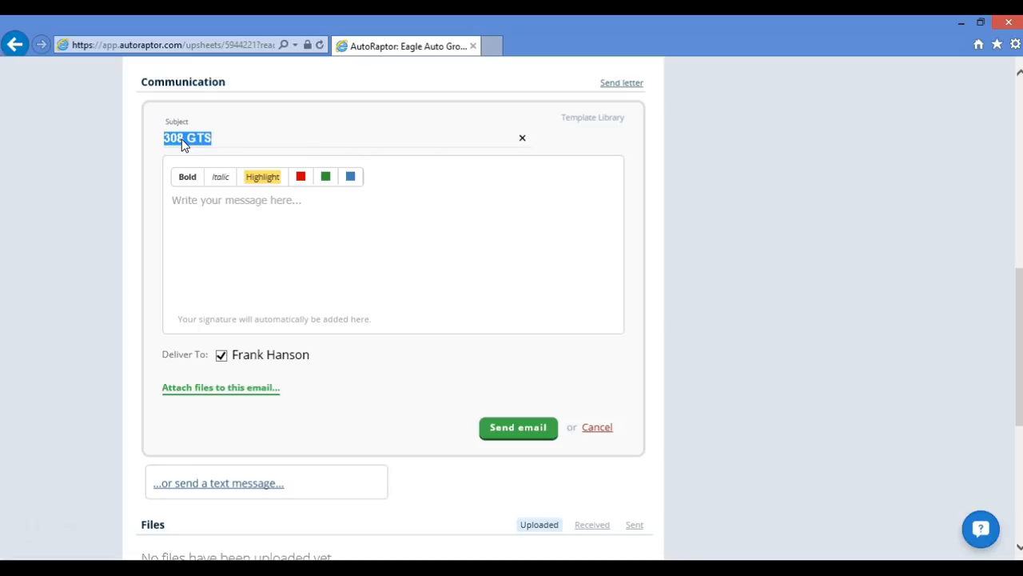
click(219, 213)
click(177, 197)
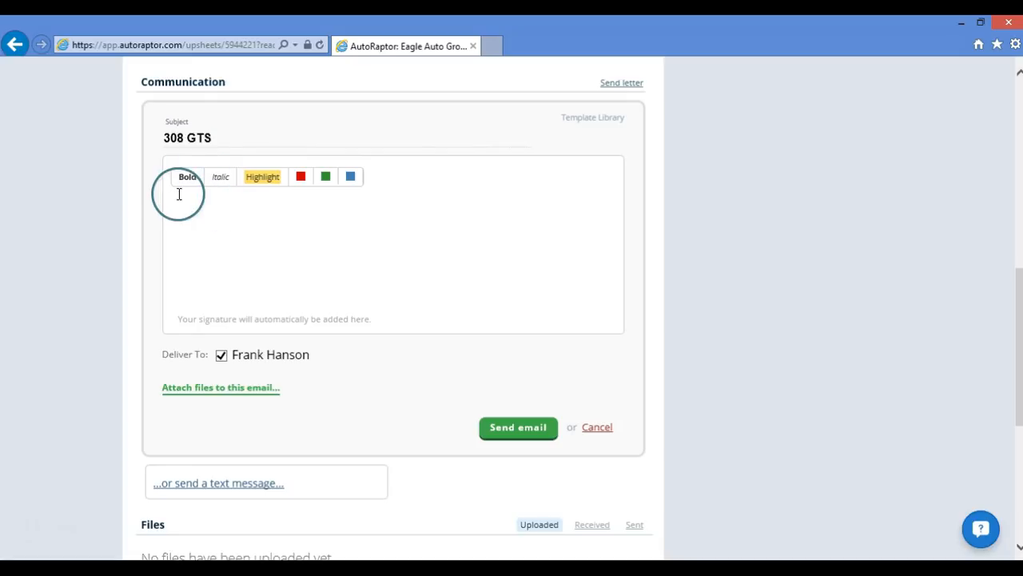
click(188, 188)
click(223, 186)
click(254, 186)
- Reveal the email's attachments area and browse for a file to attach
click(240, 355)
click(236, 391)
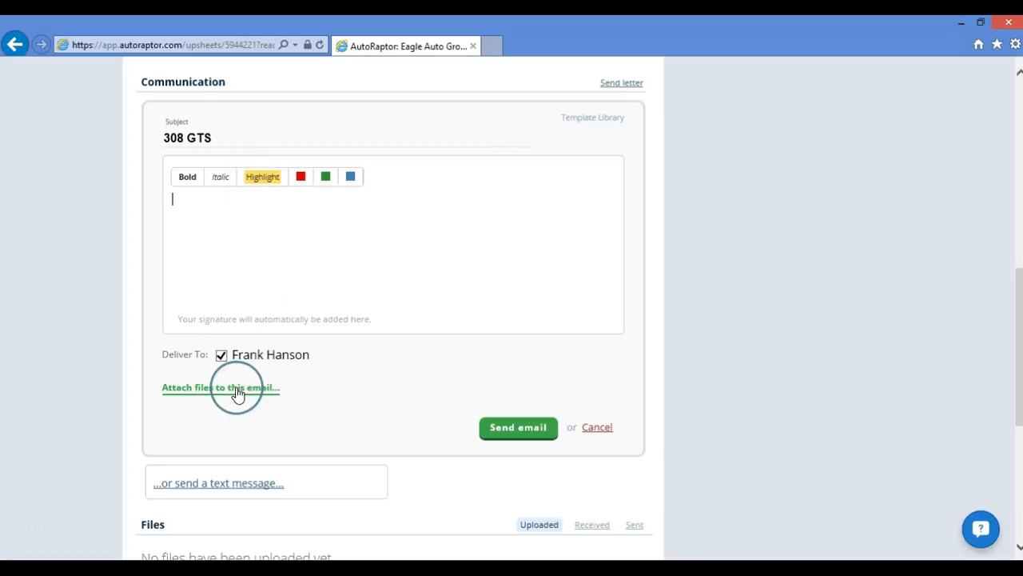
click(312, 386)
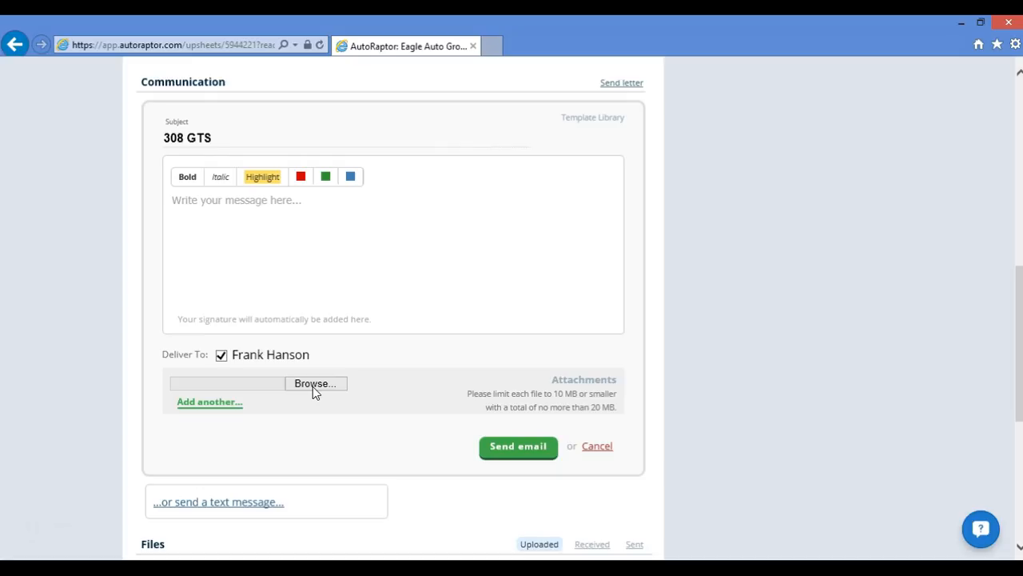
click(389, 265)
- Insert the 'Are you still in the Market?' template and add a blank line after the N option
click(577, 128)
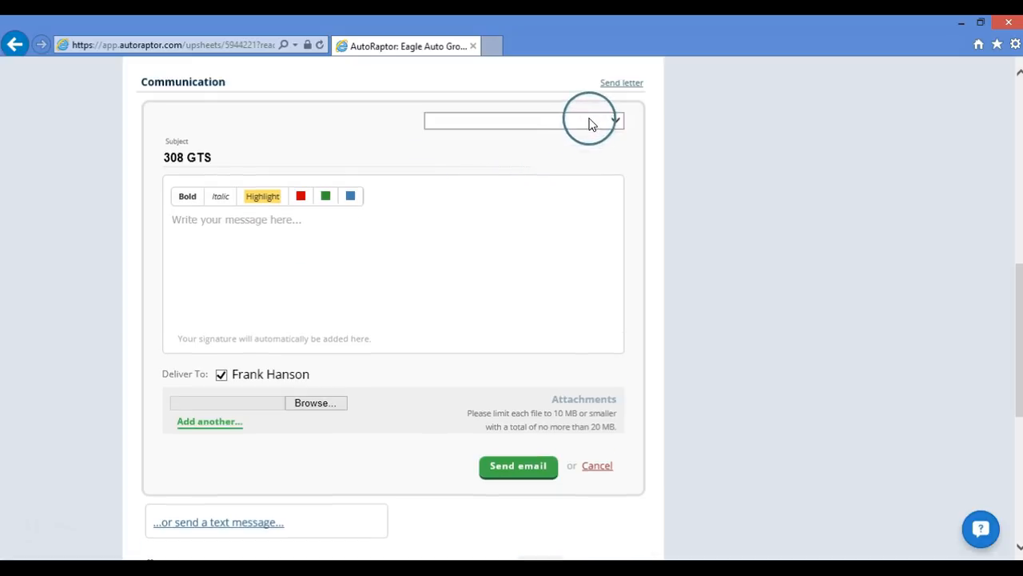
click(615, 121)
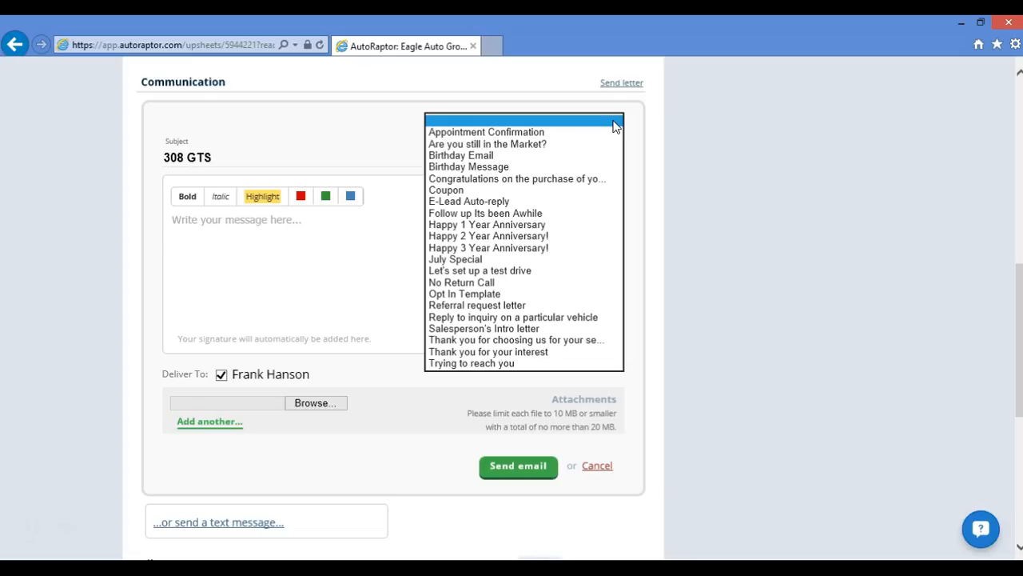
click(519, 144)
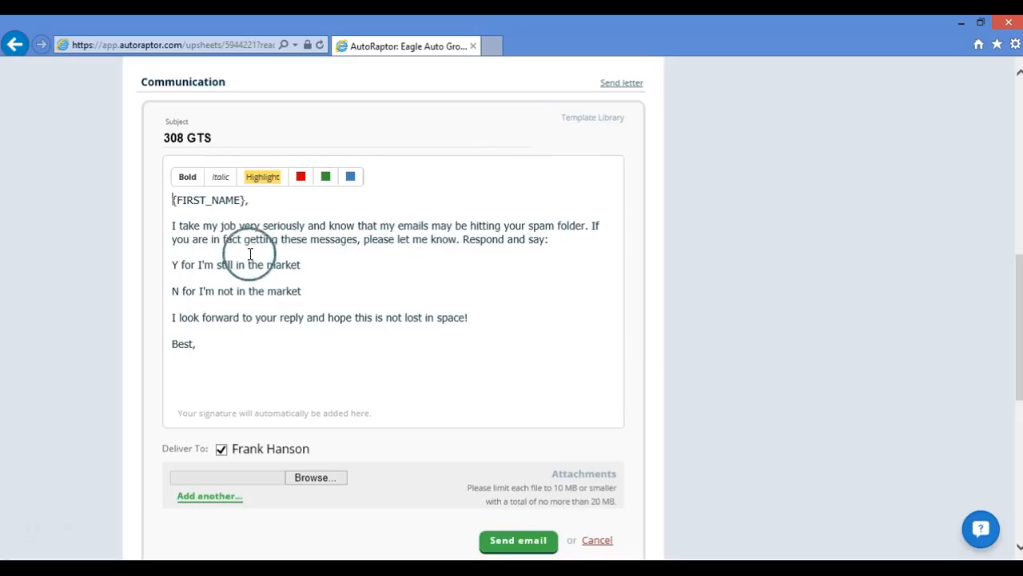
drag(172, 205, 234, 209)
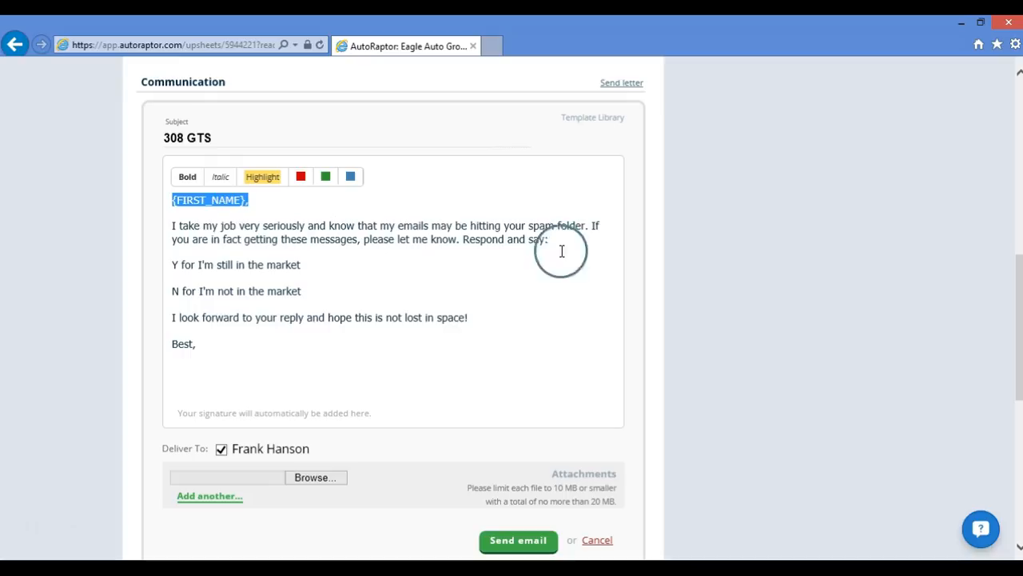
click(309, 293)
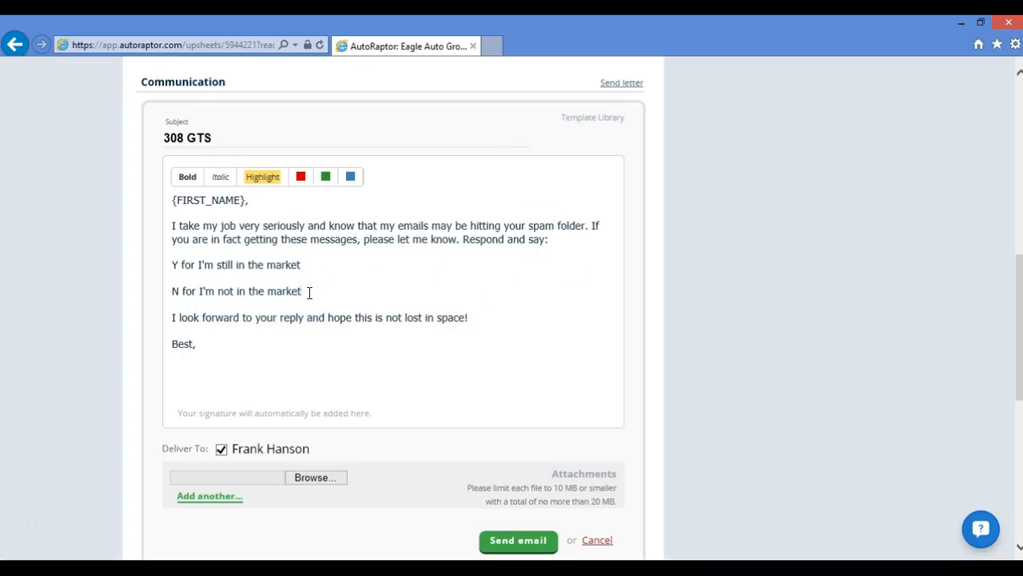
key(Return)
key(Return)
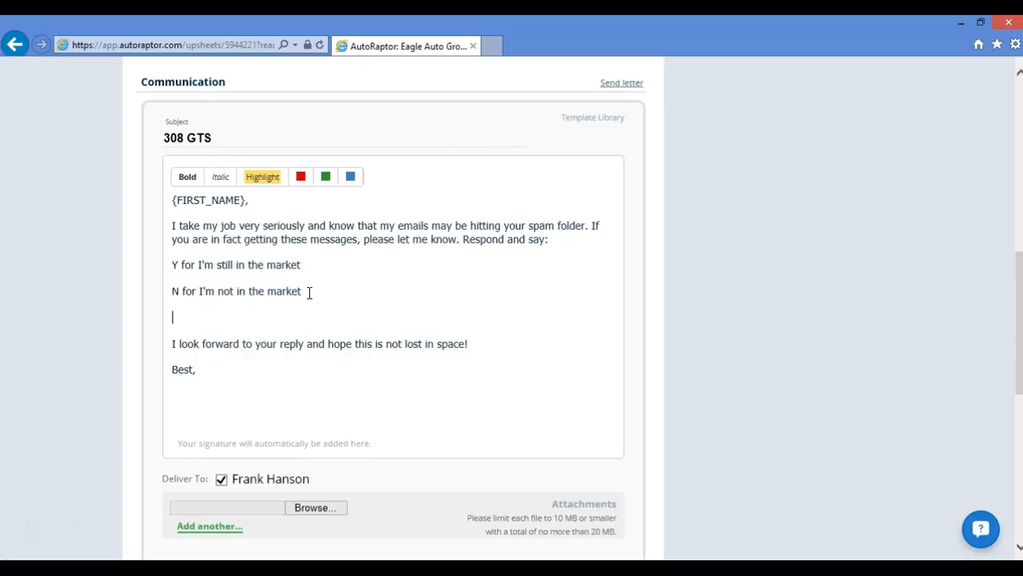
click(444, 450)
scroll(480, 420, down, 1)
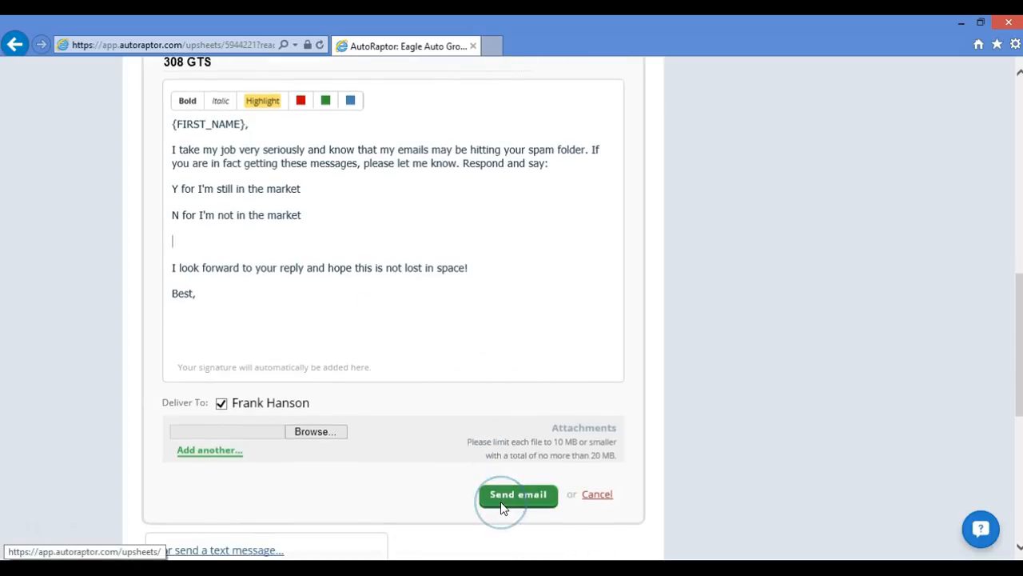
- Send the 308 GTS email and check it under Activity and Communication
click(501, 502)
scroll(543, 472, down, 1)
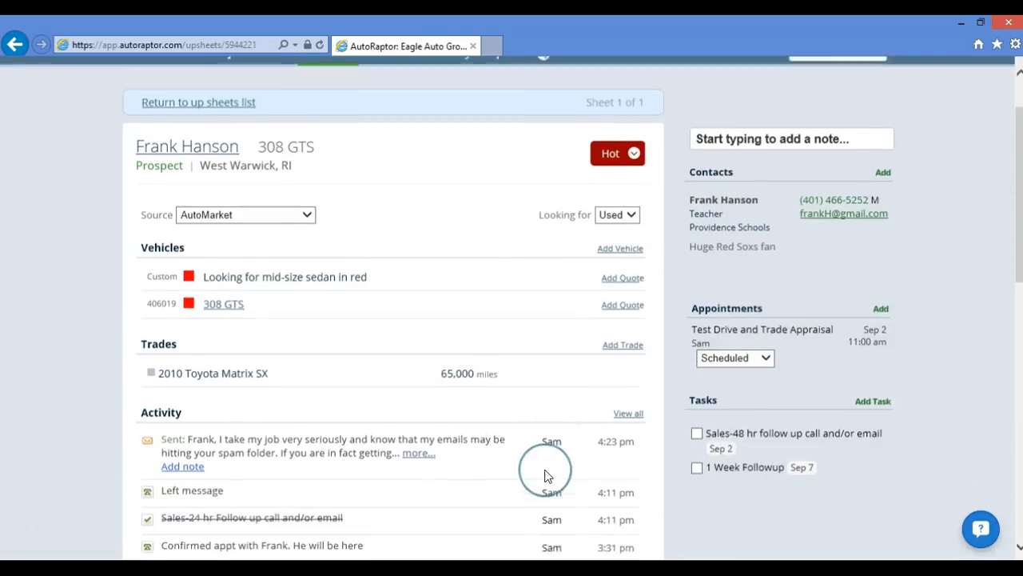
scroll(495, 452, down, 1)
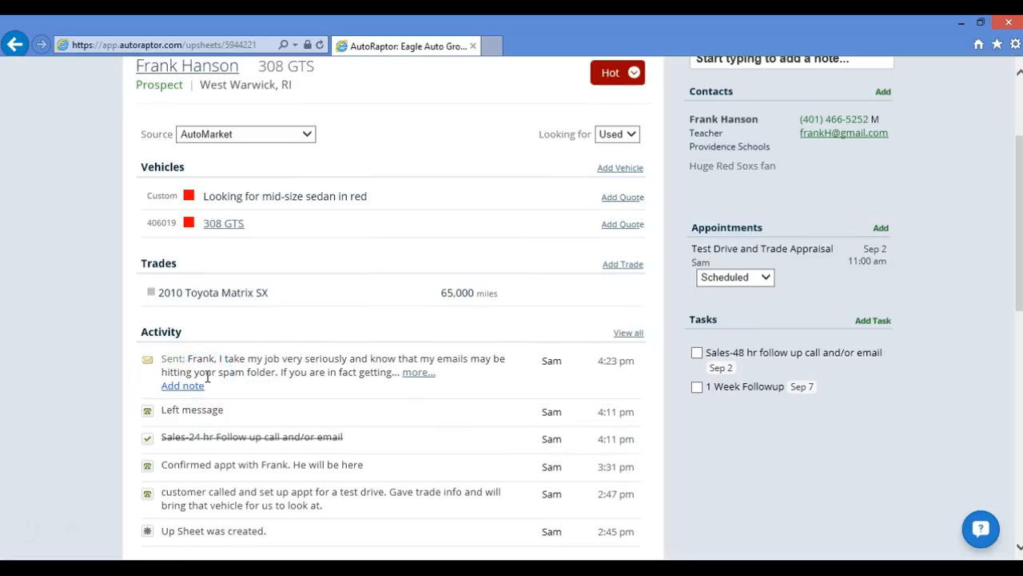
scroll(228, 373, down, 3)
scroll(239, 381, down, 1)
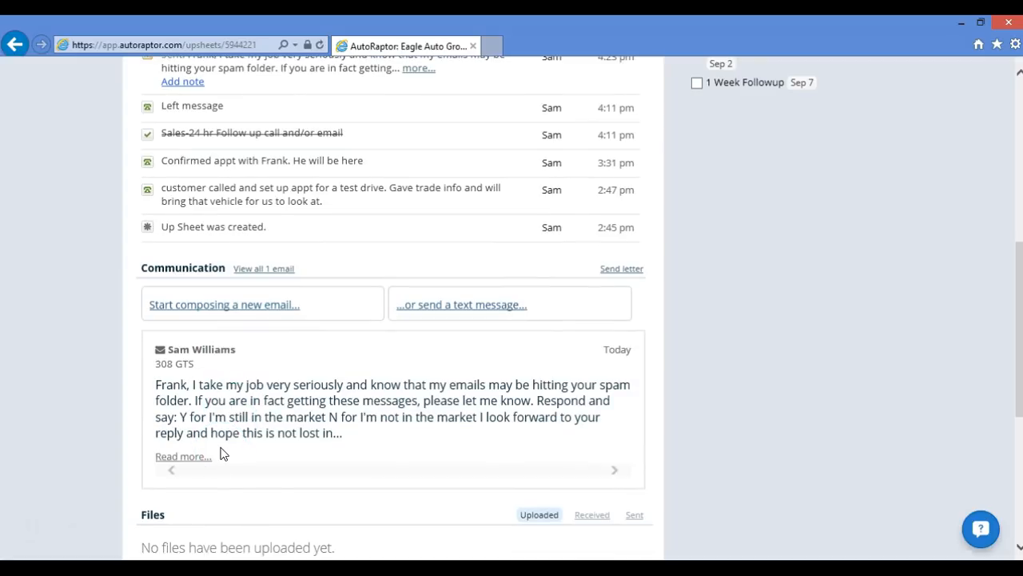
scroll(223, 454, up, 1)
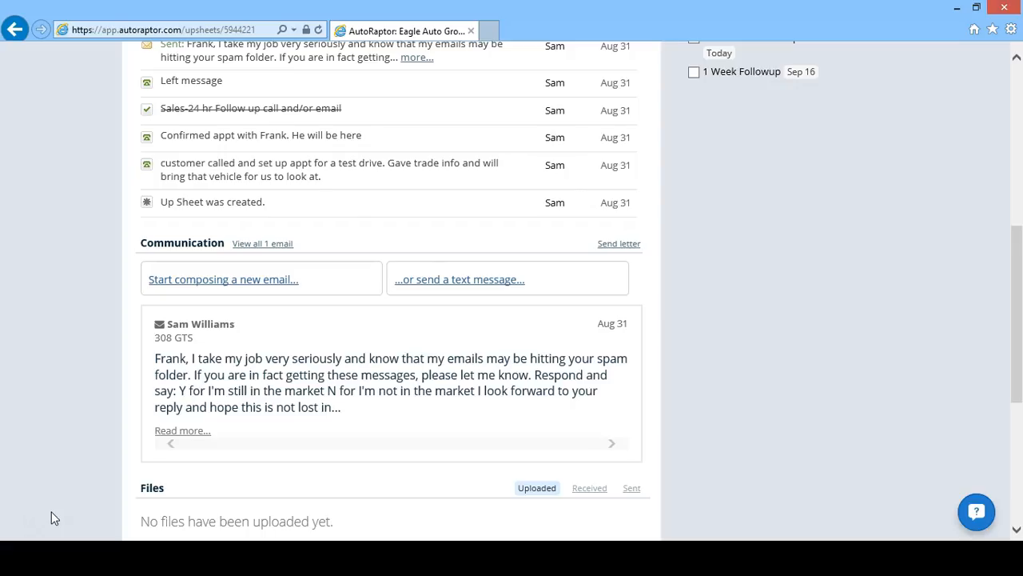
- Start a new text message addressed to the customer
click(454, 287)
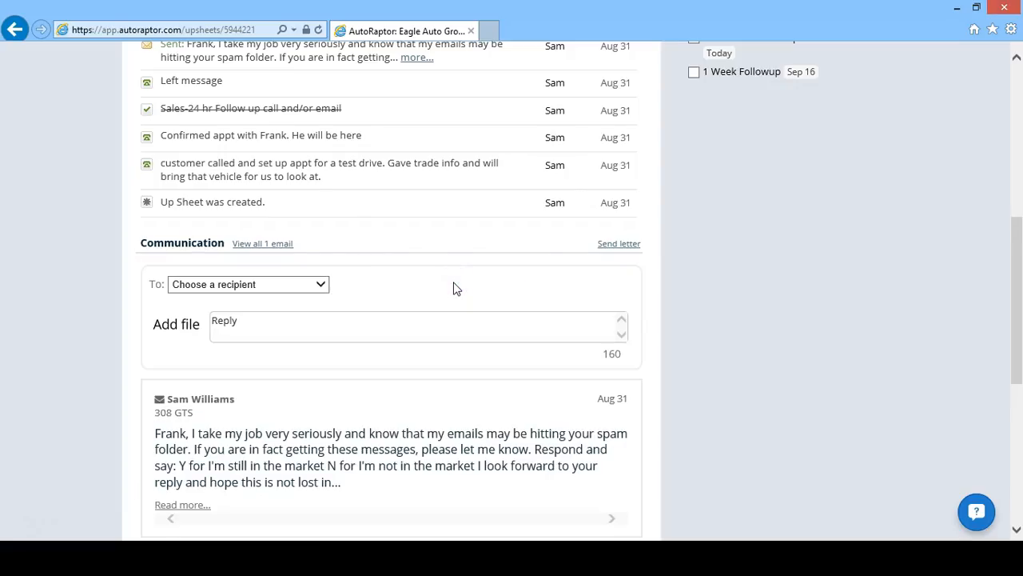
click(322, 285)
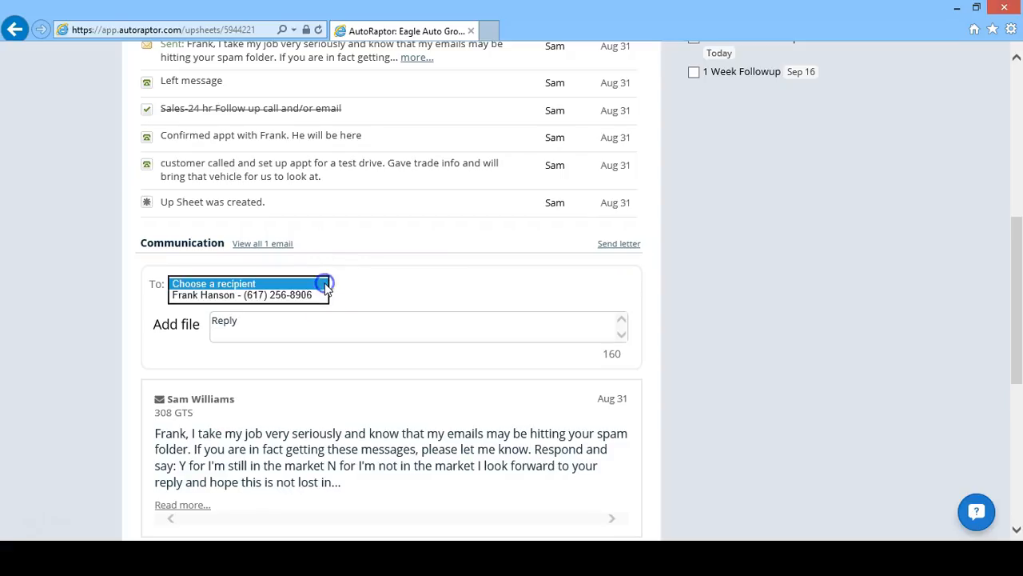
click(304, 296)
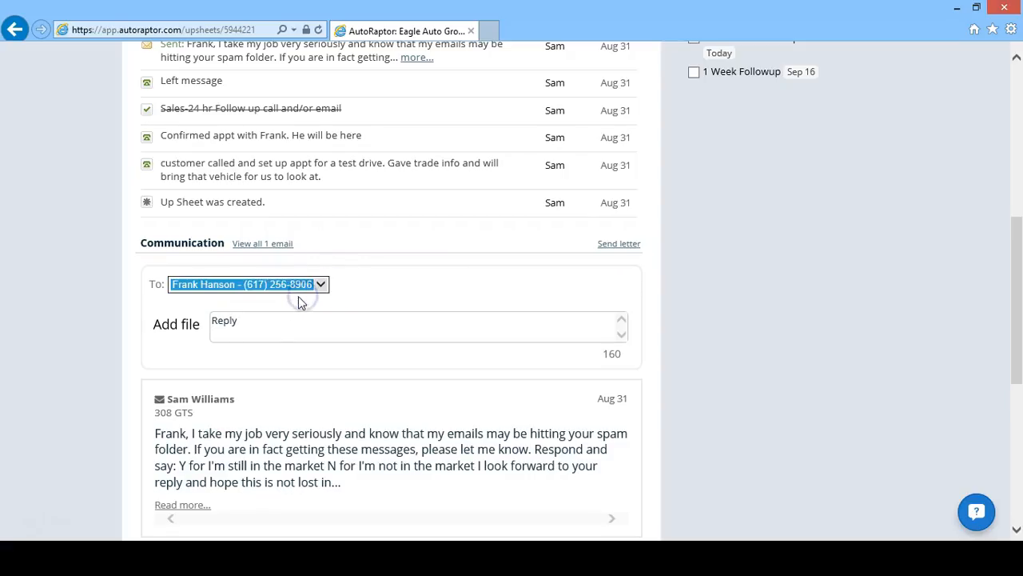
click(254, 323)
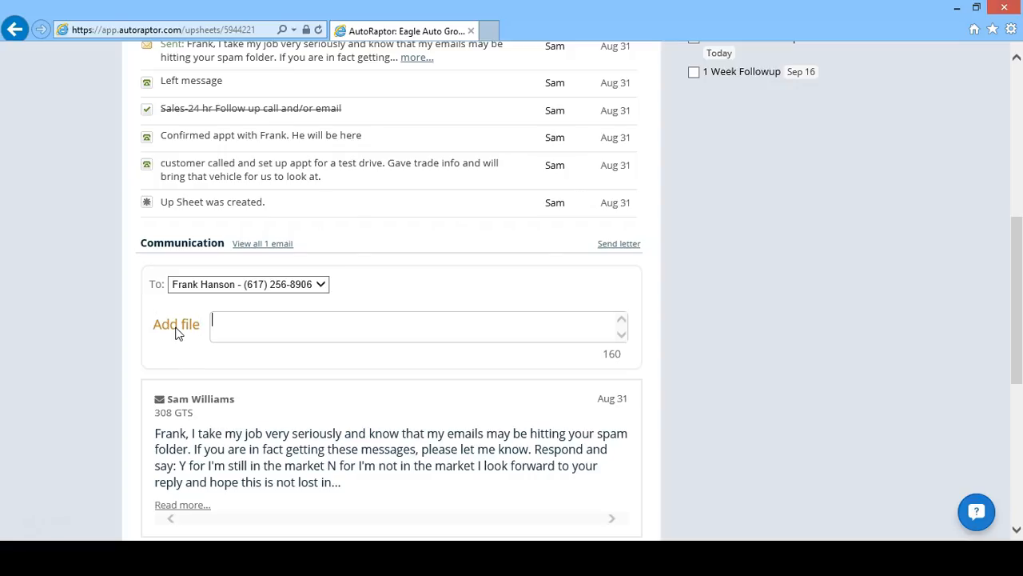
click(248, 318)
- Send a text confirming tomorrow's appointment at Eagle Auto Group
text(Hi Frank, just confirming our apt)
key(BackSpace)
text(pointment at Eagle Auto Group for tomoorow)
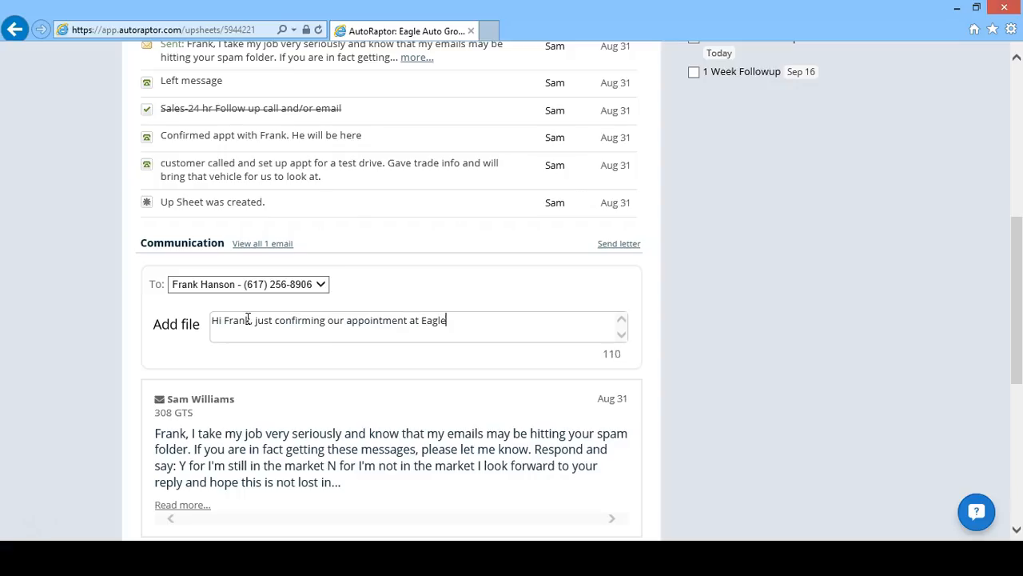
key(BackSpace)
key(BackSpace)
key(BackSpace)
key(BackSpace)
text(roow)
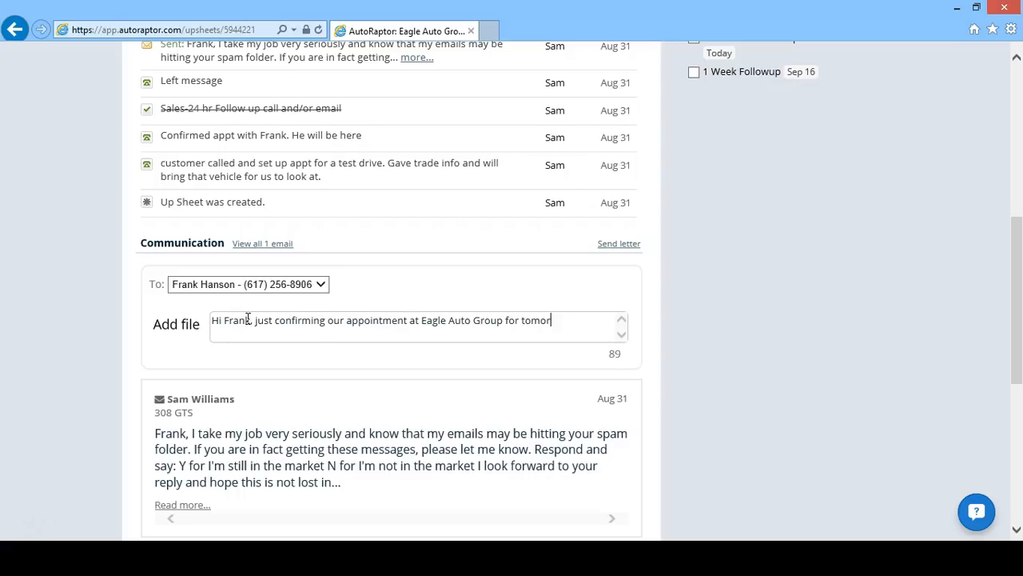
key(BackSpace)
key(BackSpace)
key(BackSpace)
text(row.)
key(Return)
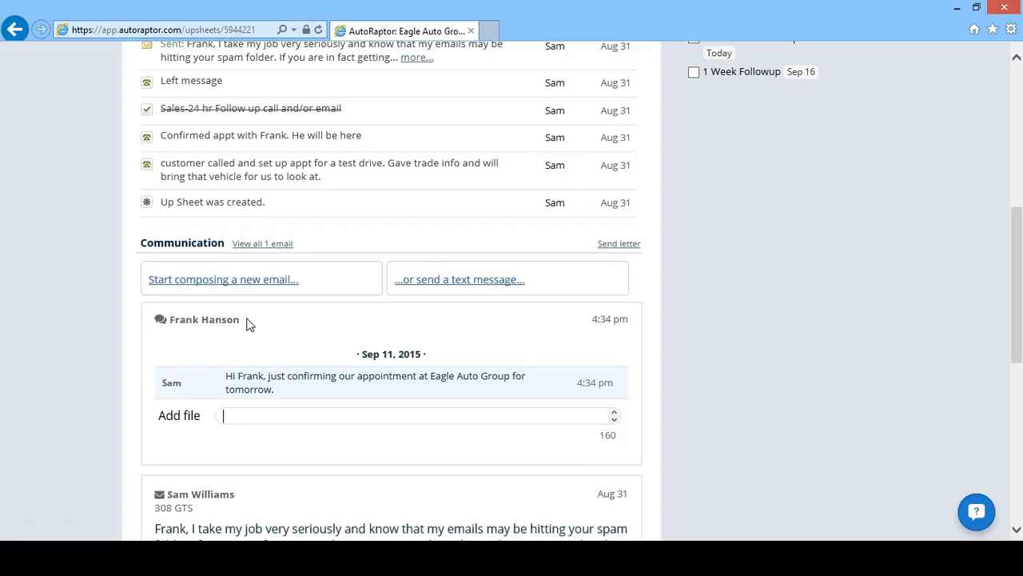
click(1017, 62)
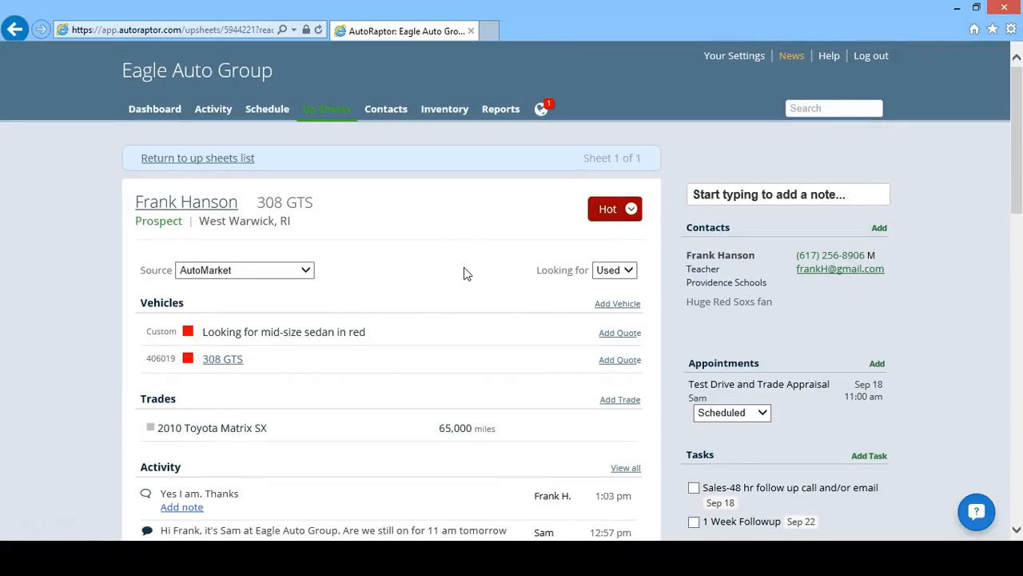
click(544, 112)
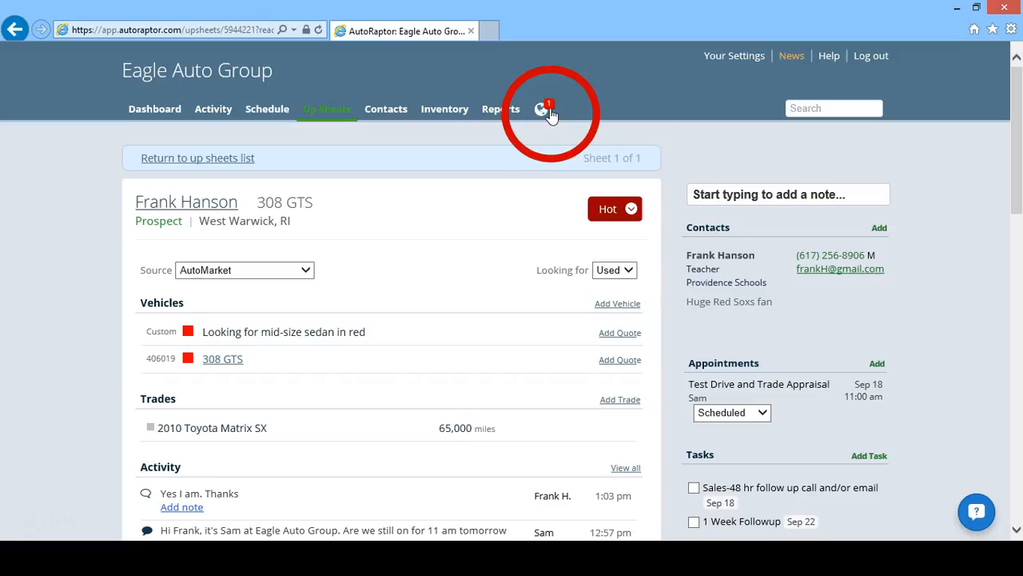
- Open the customer's new text notification to see their reply 'Yes I am. Thanks'
click(542, 114)
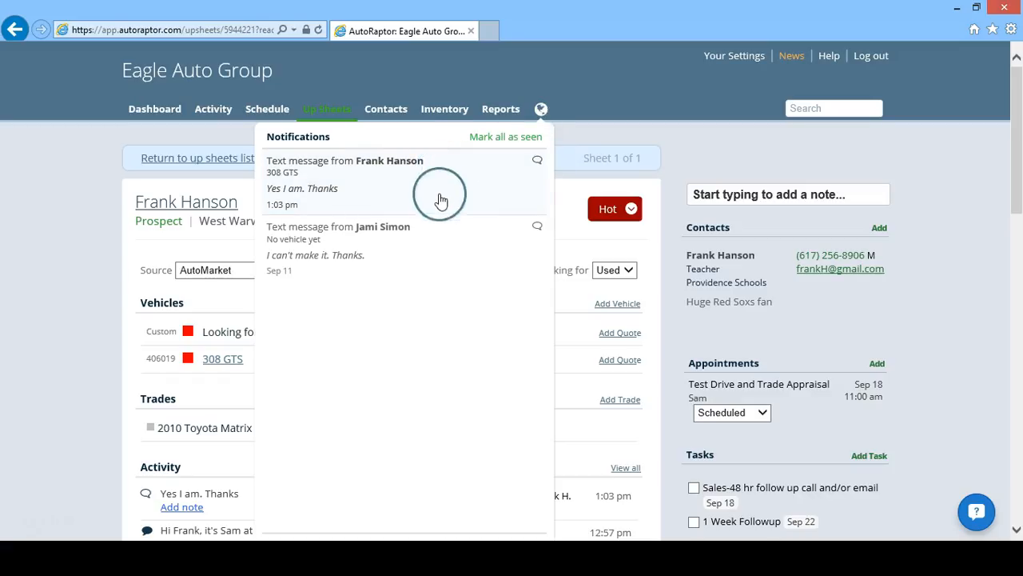
click(442, 238)
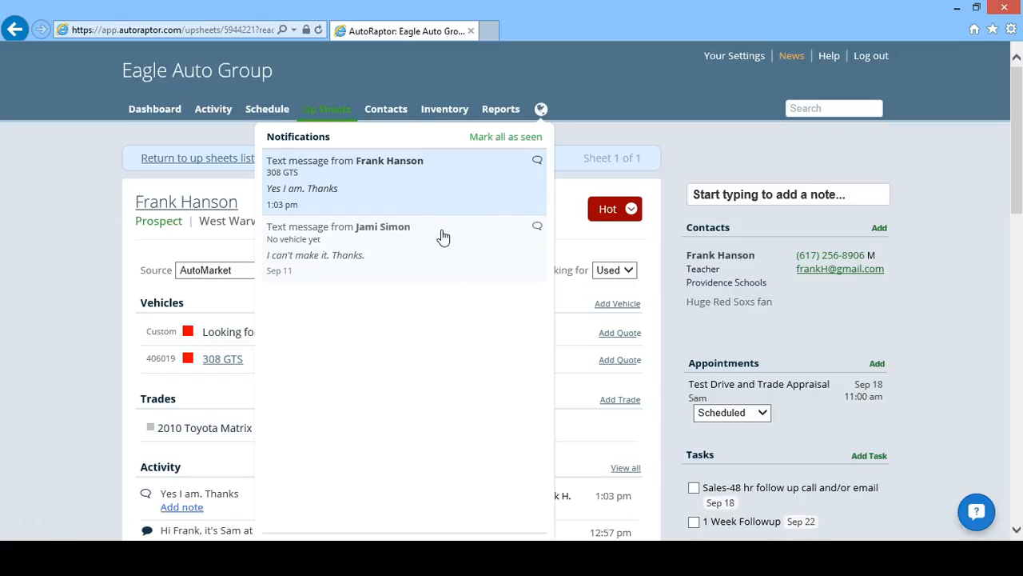
click(403, 207)
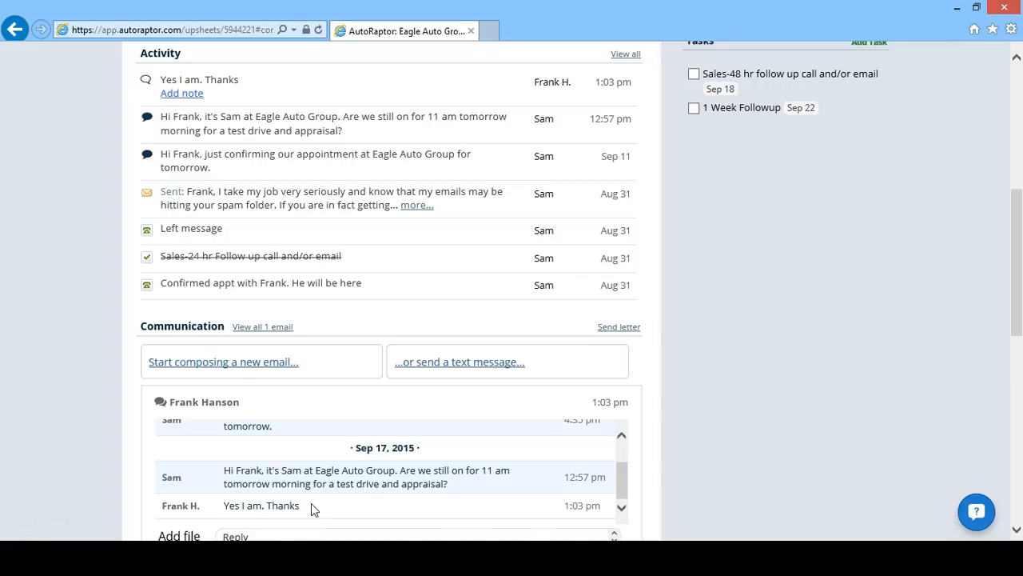
- Send the customer the text reply 'Look forward to seeing you!'
scroll(888, 395, down, 3)
click(317, 413)
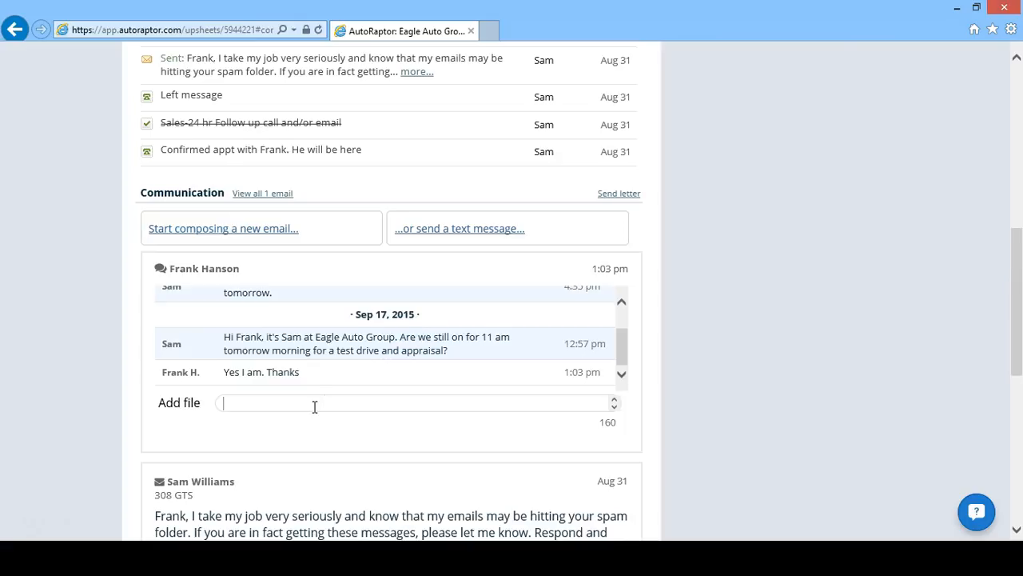
text(Look forward to seeing you!)
key(Return)
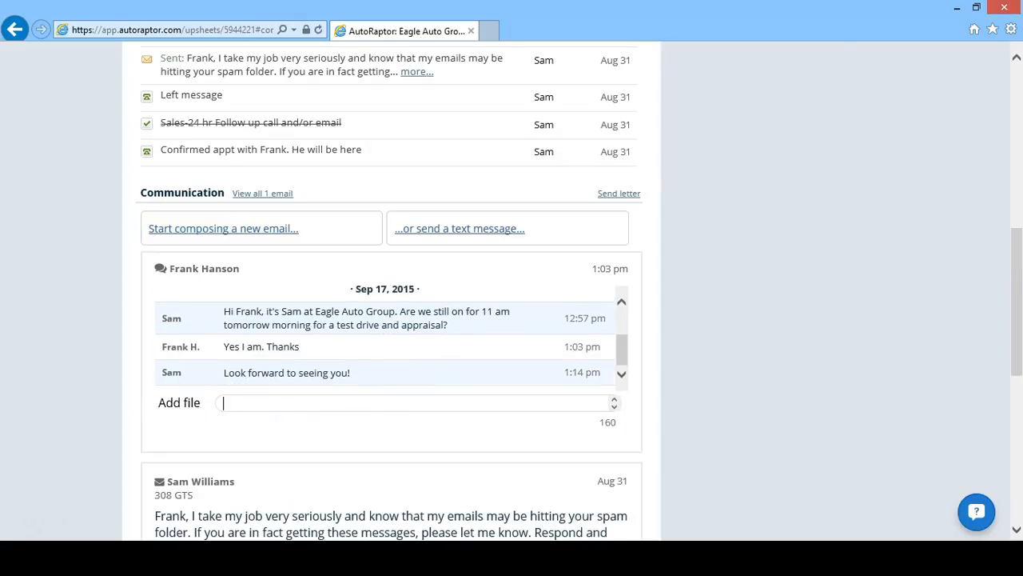
click(1017, 75)
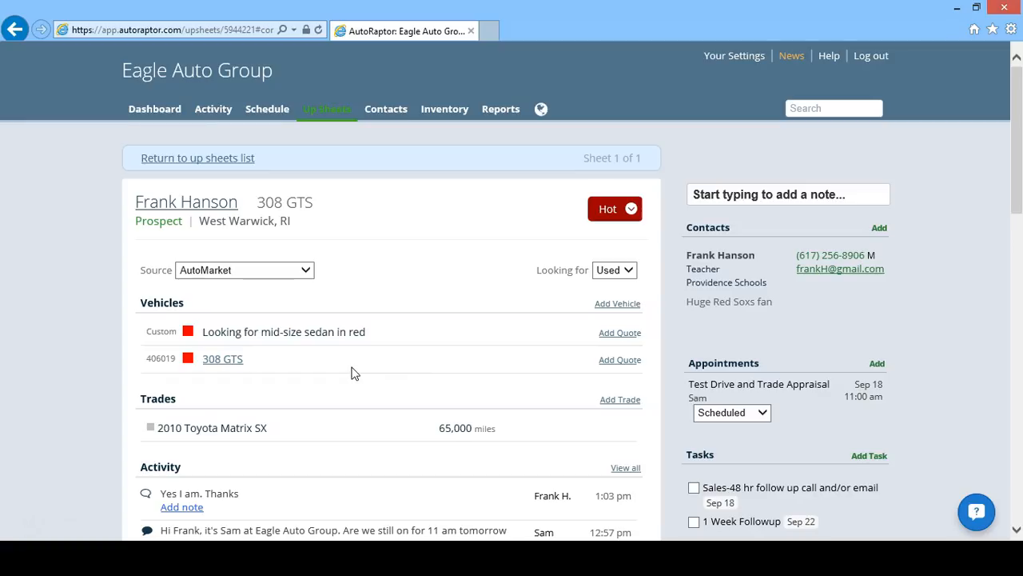
- Mark the Test Drive and Trade Appraisal Kept and schedule a 6:00 pm Finalizing Deal appointment
click(351, 371)
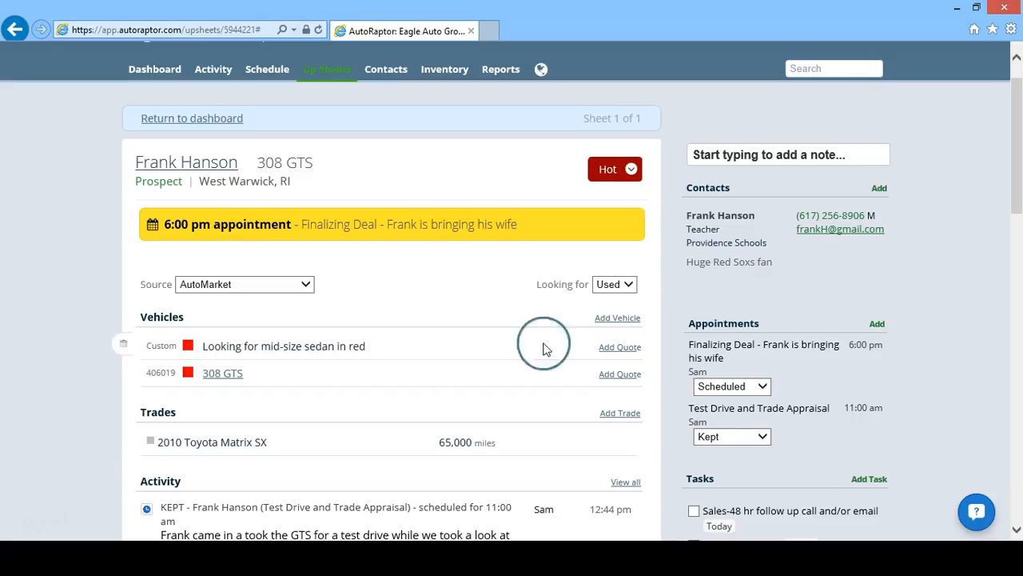
- Display the up sheet's status and temperature choices, with Active and Hot checked
click(632, 171)
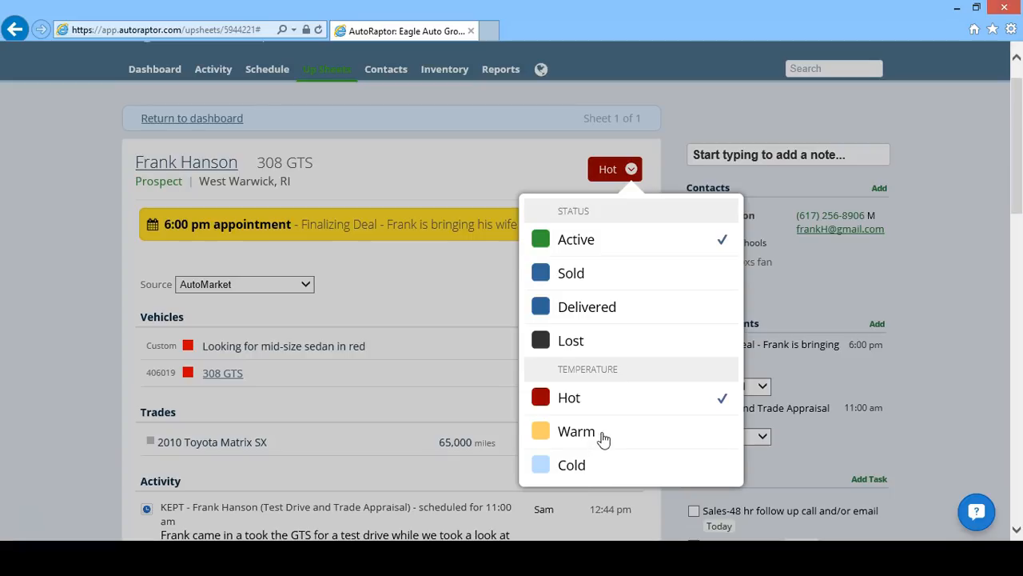
click(601, 465)
- Choose Lost status and browse the Lost by reasons, closing the list without picking one
click(622, 342)
click(471, 293)
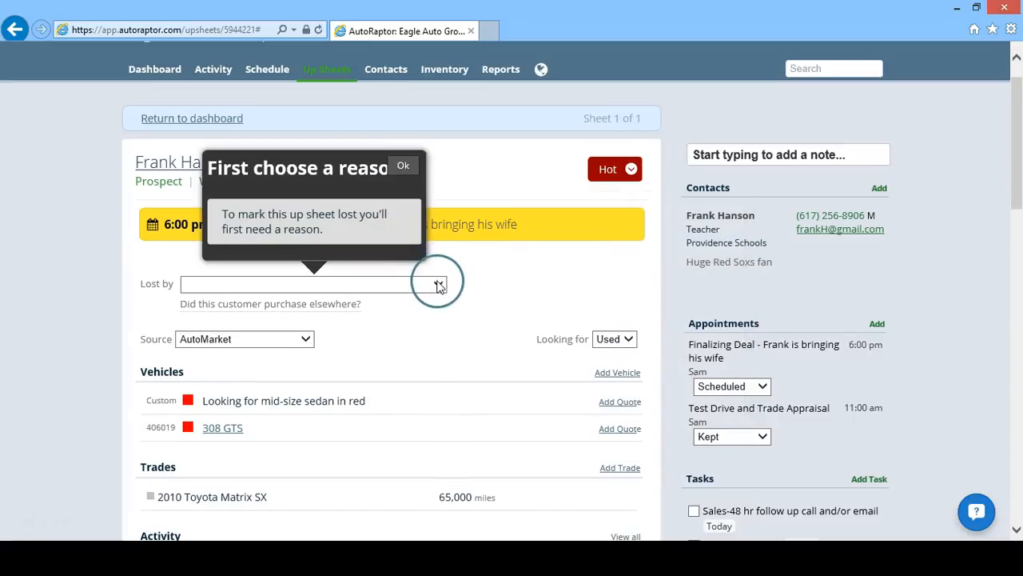
click(438, 284)
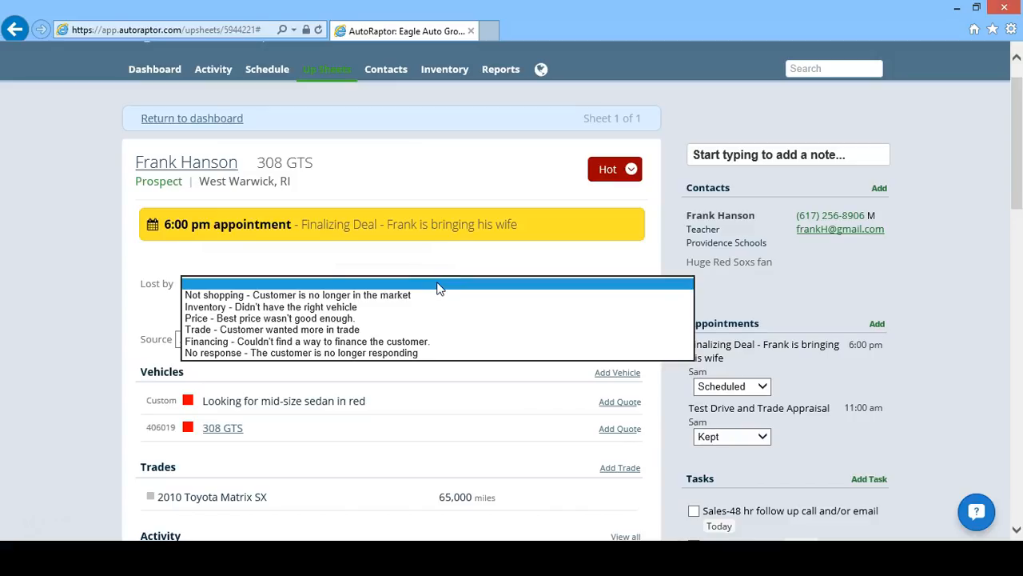
click(438, 288)
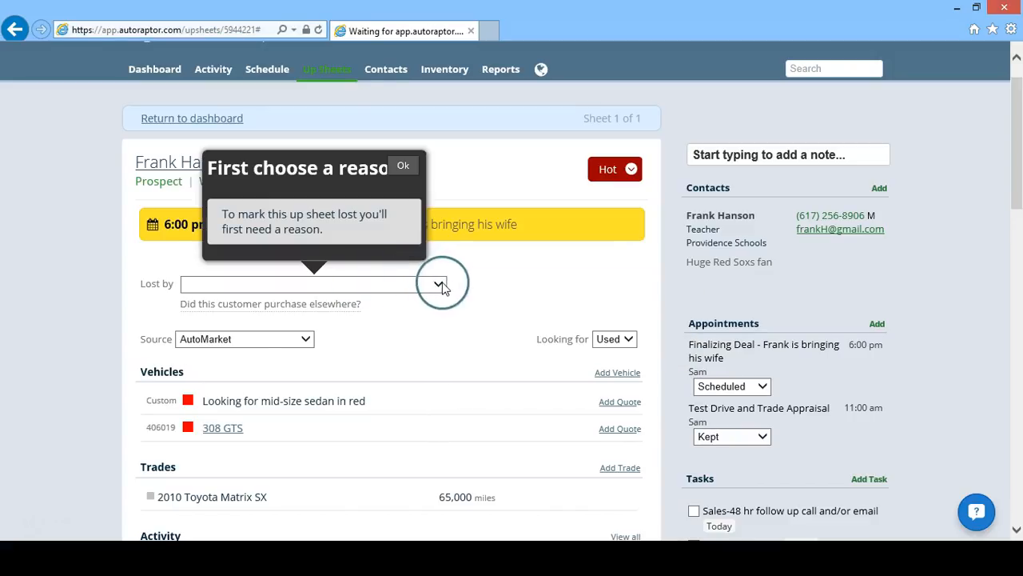
click(444, 285)
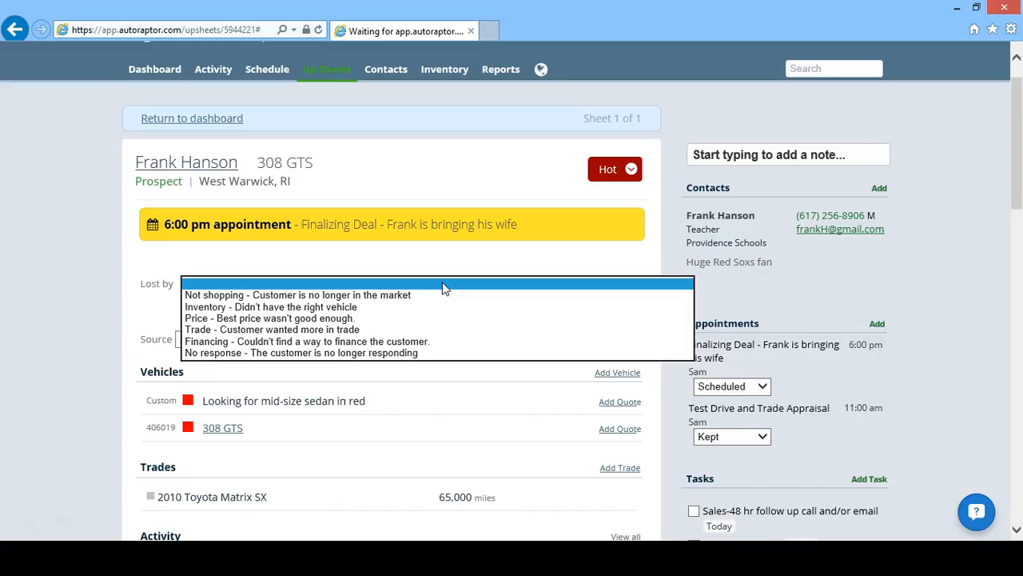
click(498, 255)
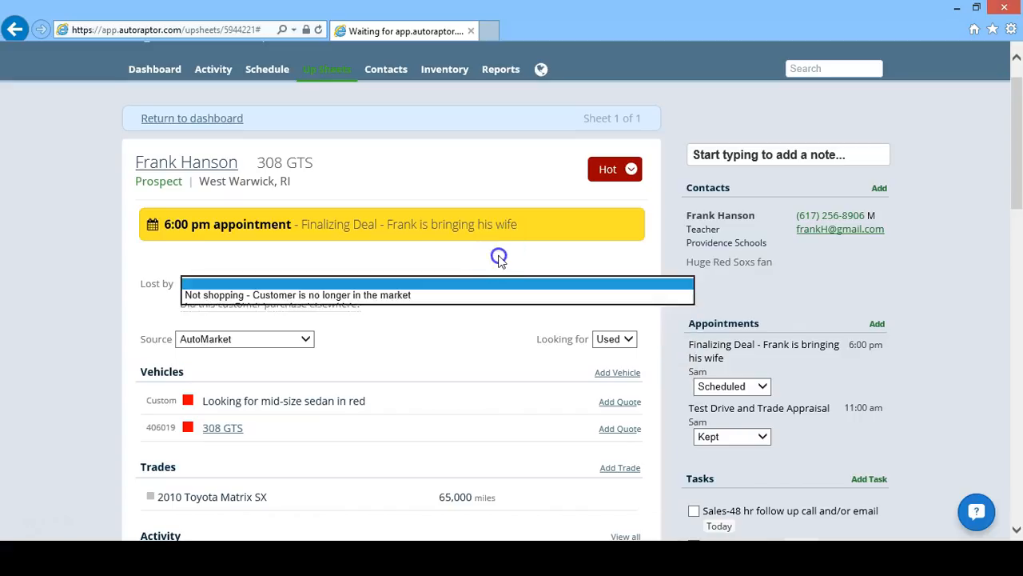
drag(1017, 120, 1019, 168)
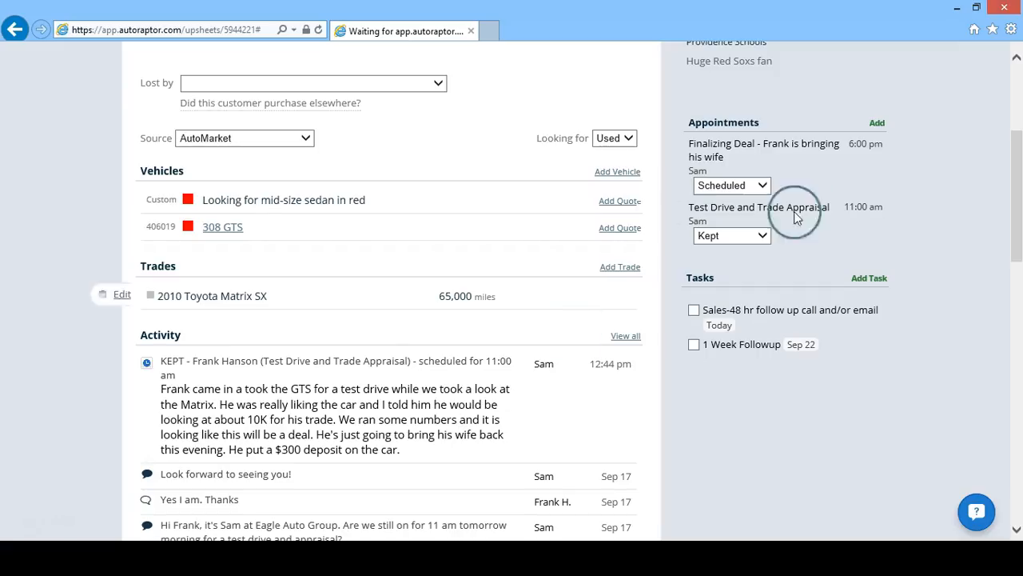
- Mark the up sheet Sold with the 308 GTS as the vehicle sold
click(1016, 63)
scroll(1017, 76, up, 3)
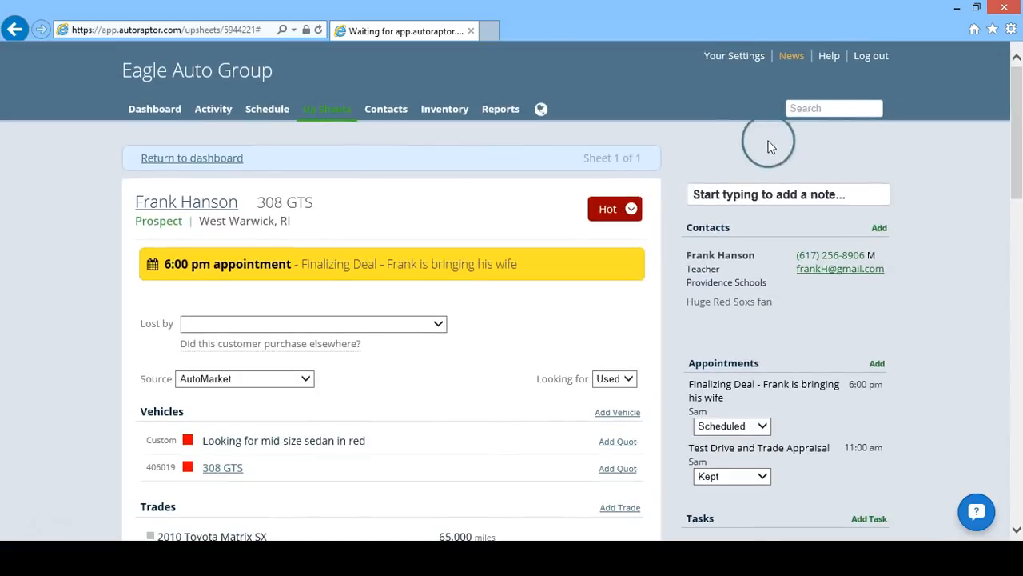
click(632, 210)
click(585, 319)
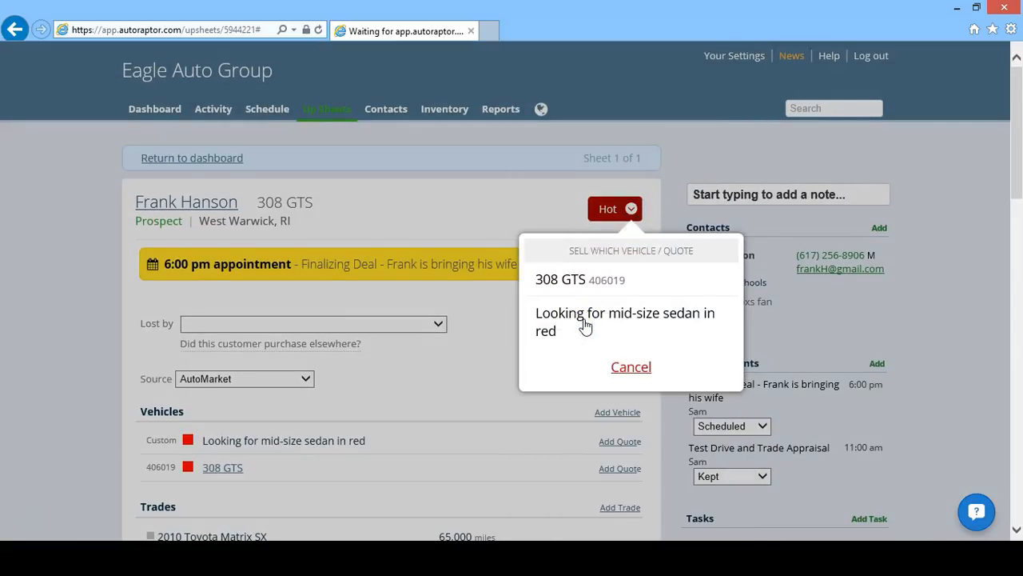
click(594, 297)
click(592, 320)
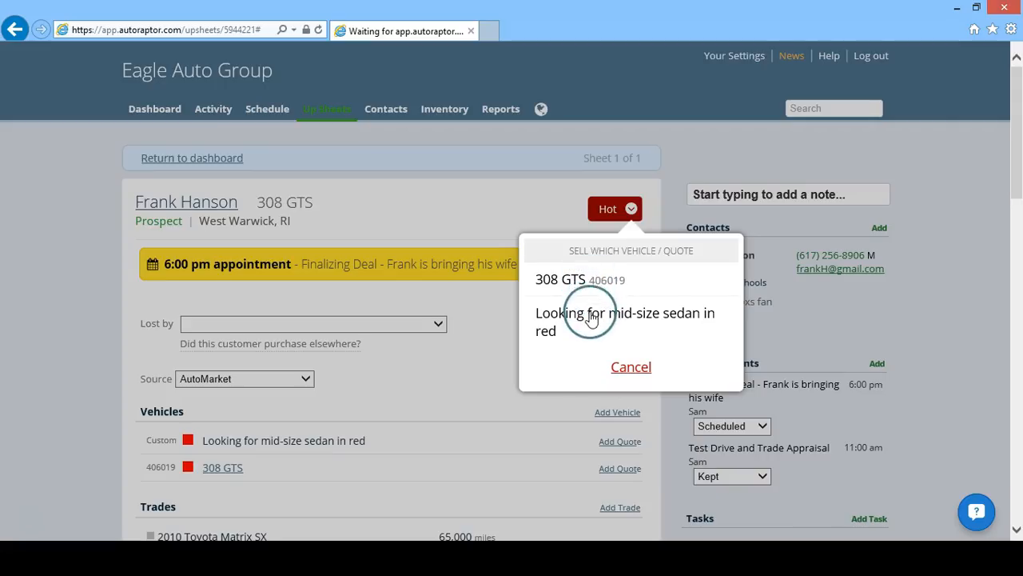
click(575, 286)
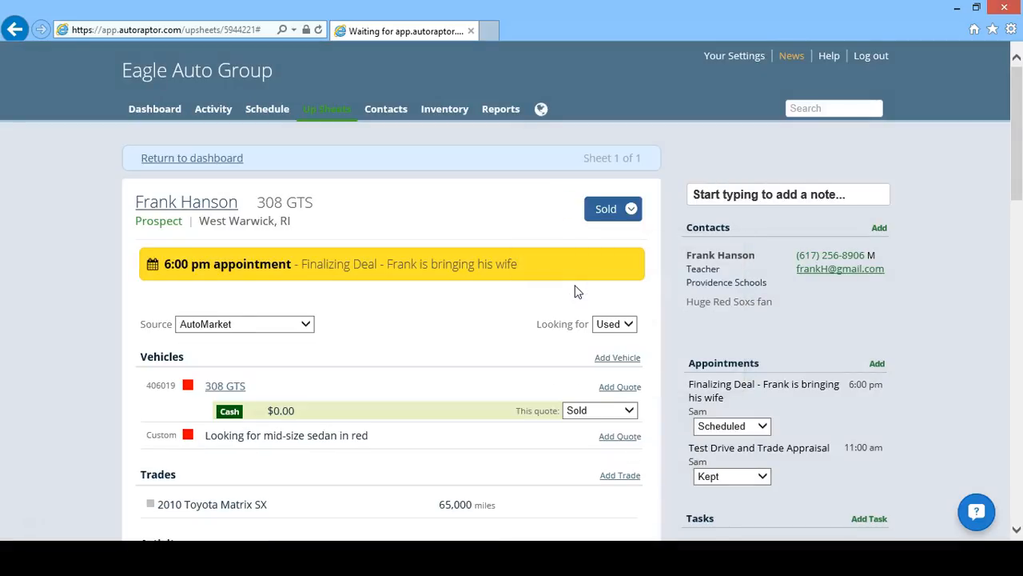
drag(1016, 160, 1021, 198)
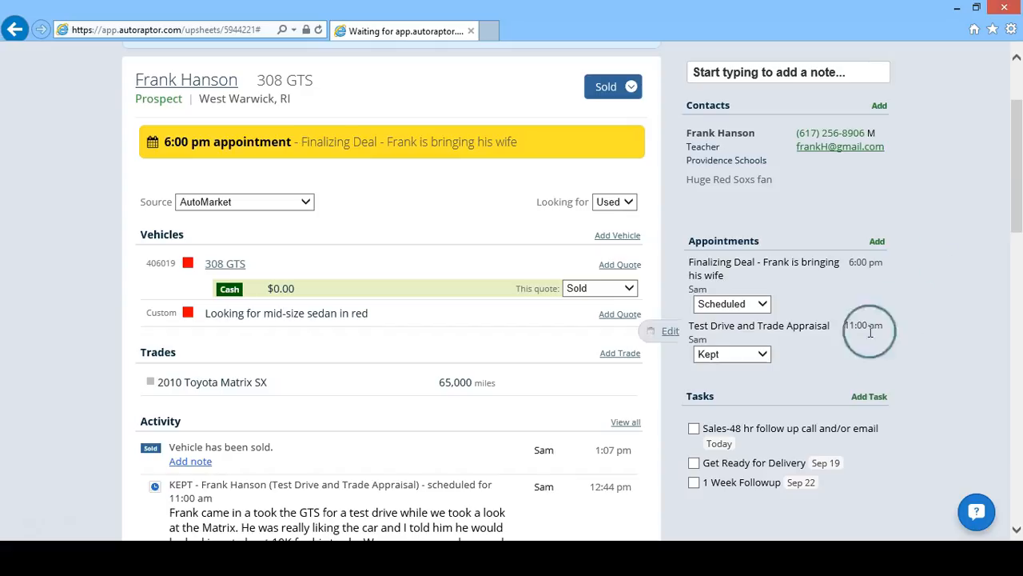
mouse_move(735, 429)
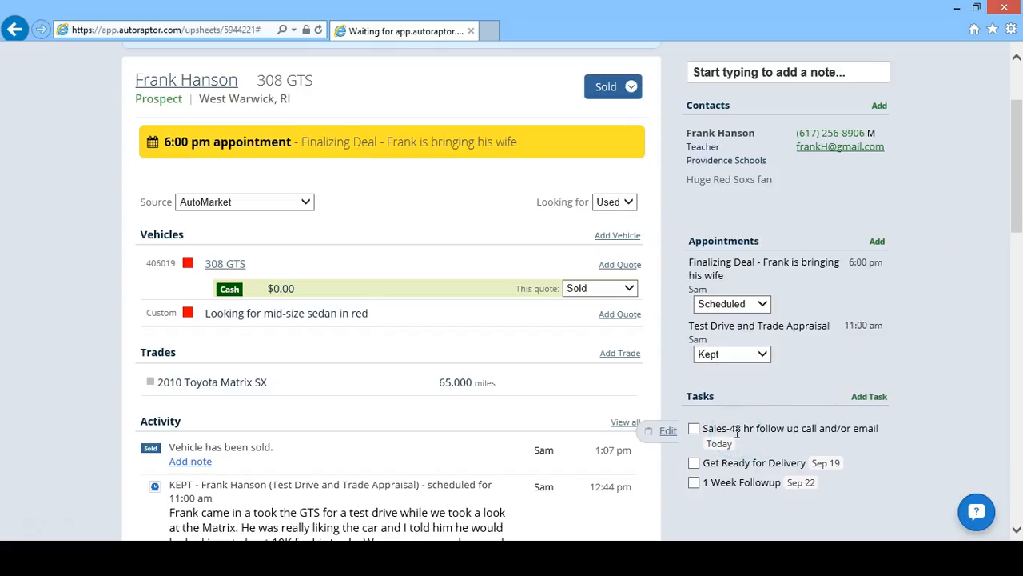
click(734, 466)
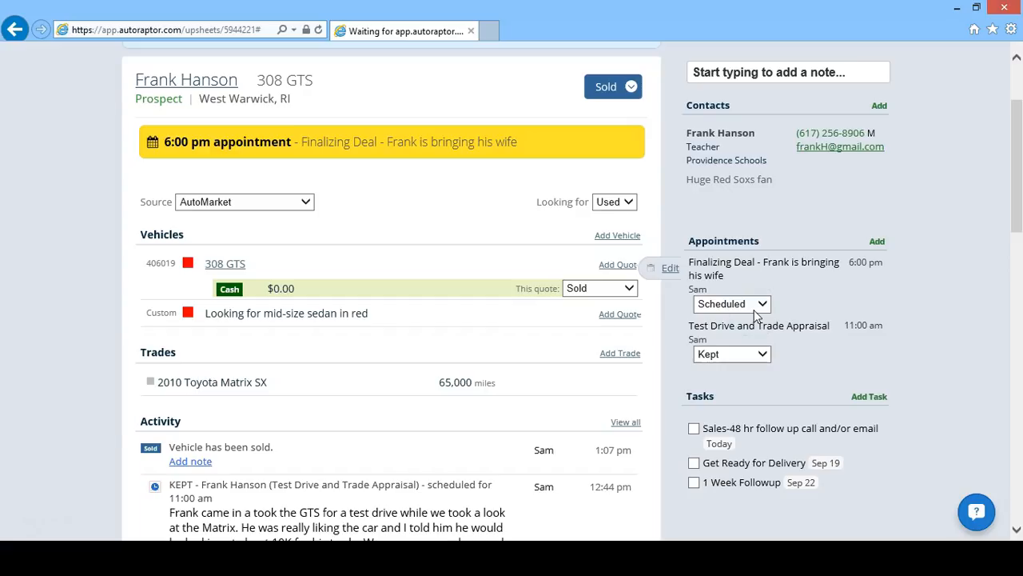
- Change the status to Delivered and confirm today's delivery of the 308 GTS
click(631, 88)
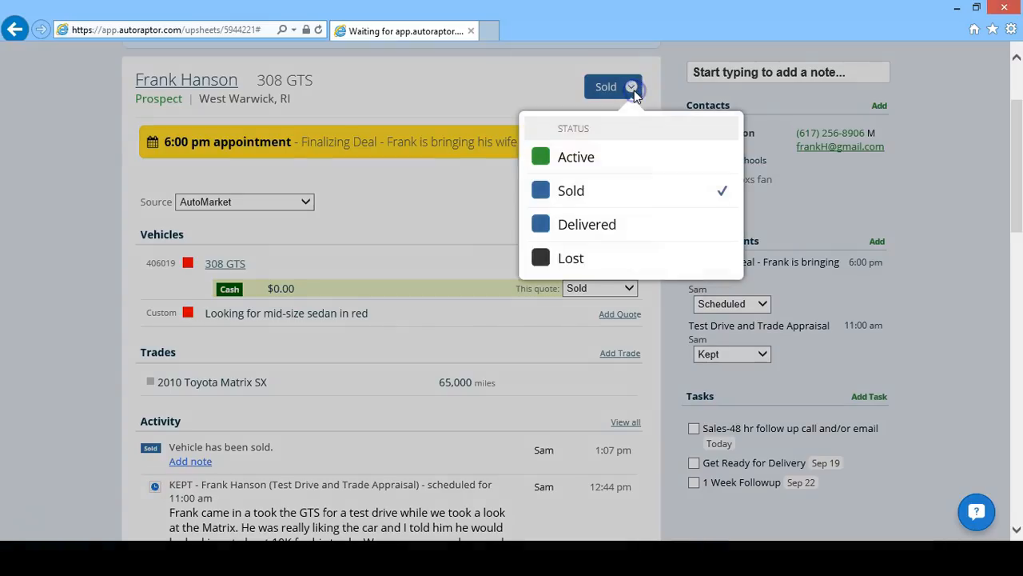
click(617, 194)
click(616, 223)
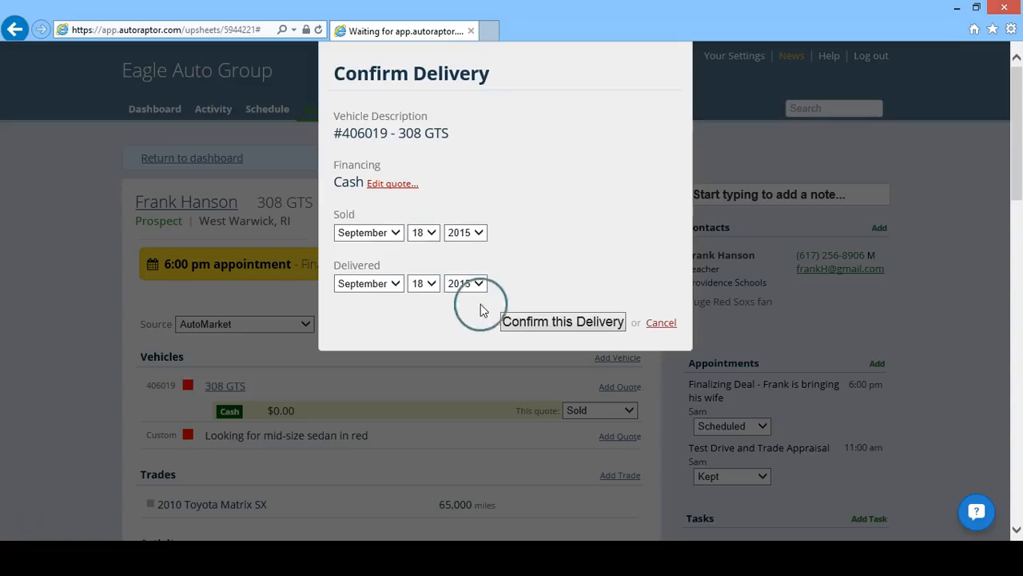
click(526, 322)
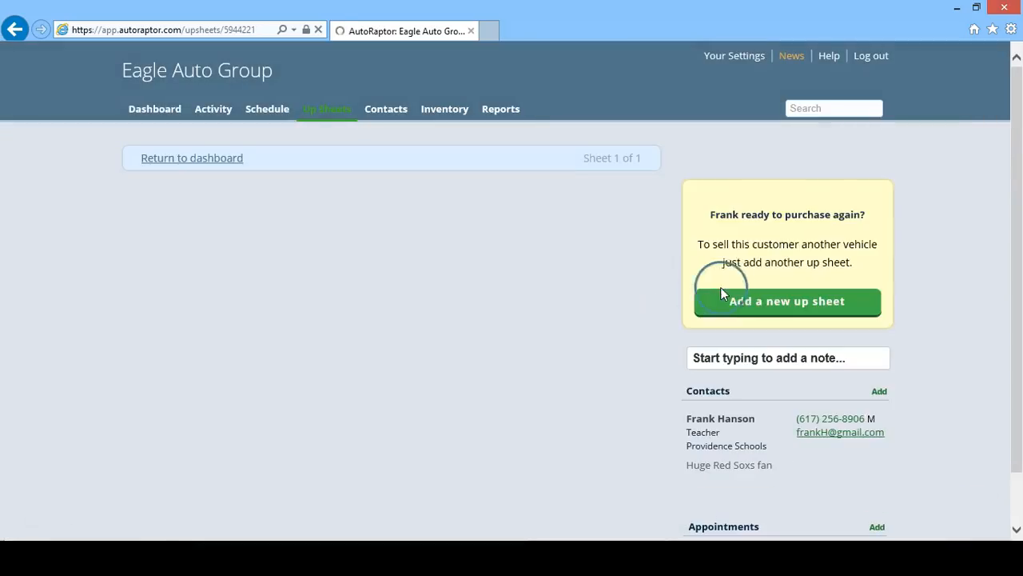
drag(1015, 183, 1008, 203)
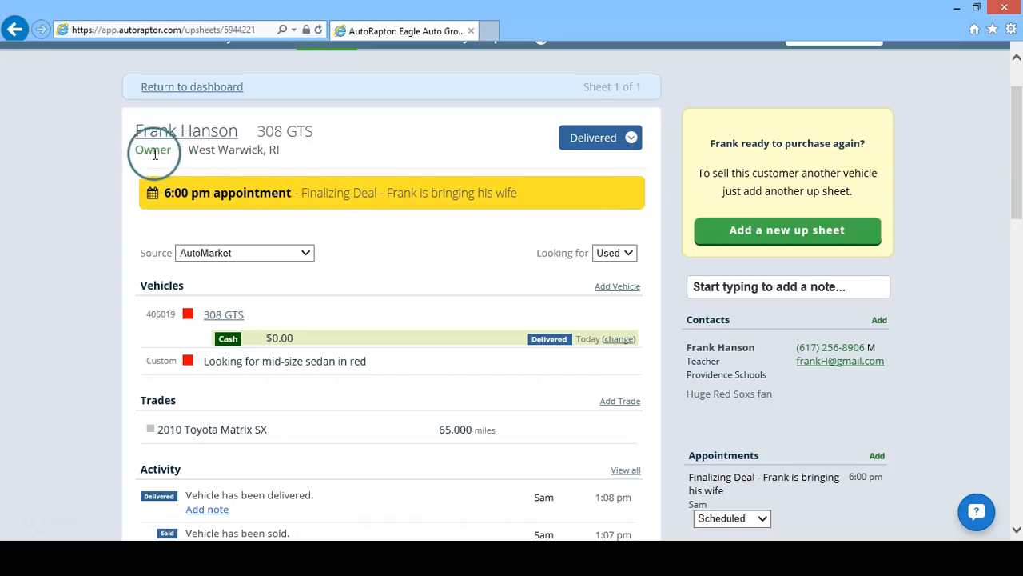
- Refresh the up sheet and scroll to the newly generated post-sale tasks
click(787, 231)
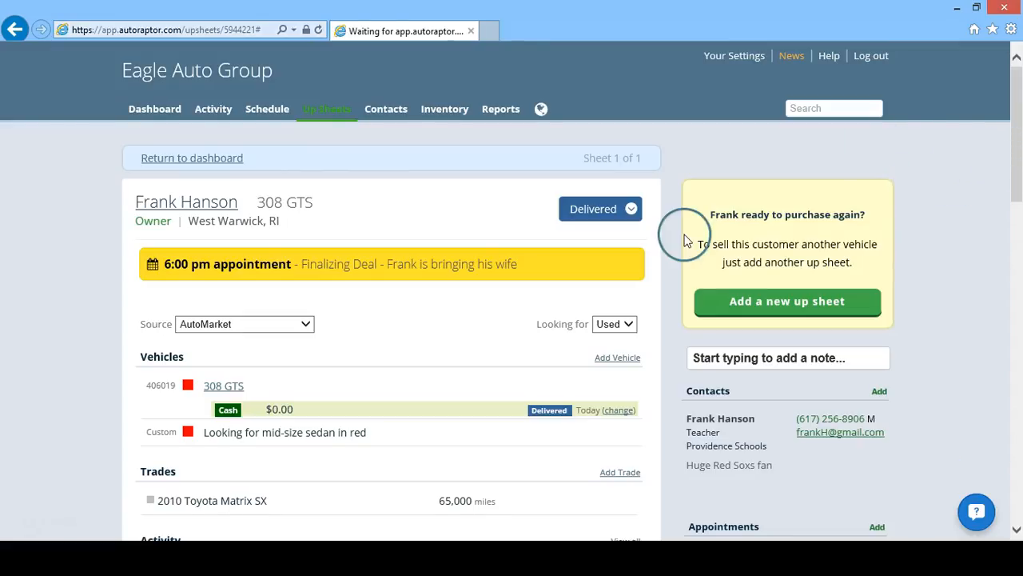
drag(1014, 136, 1014, 236)
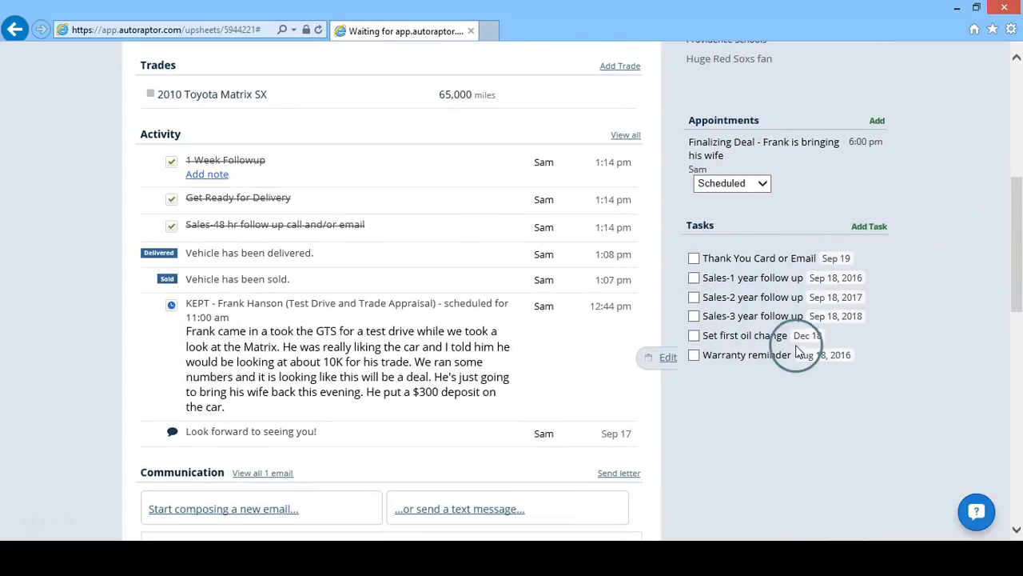